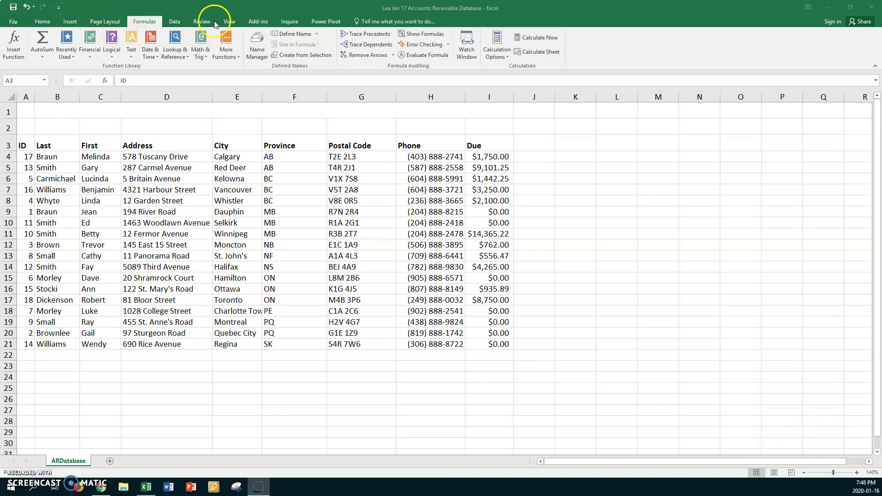
click(228, 22)
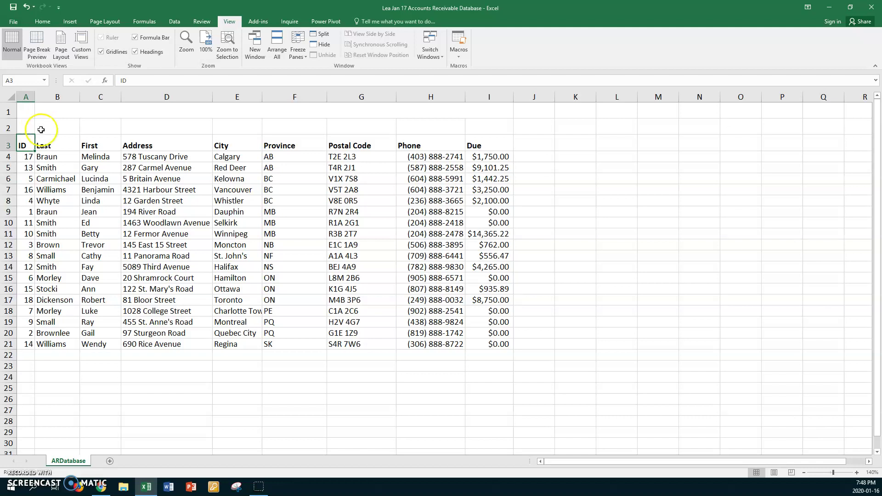
click(50, 143)
click(91, 144)
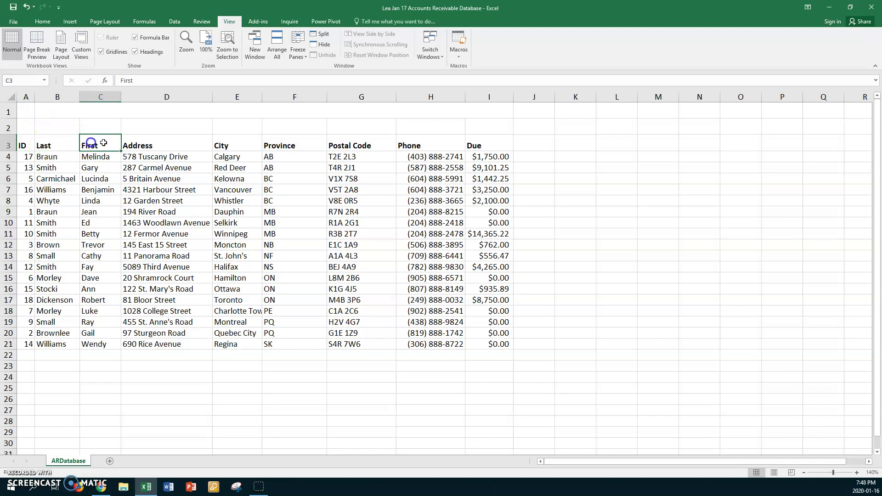
click(134, 145)
click(225, 146)
click(308, 145)
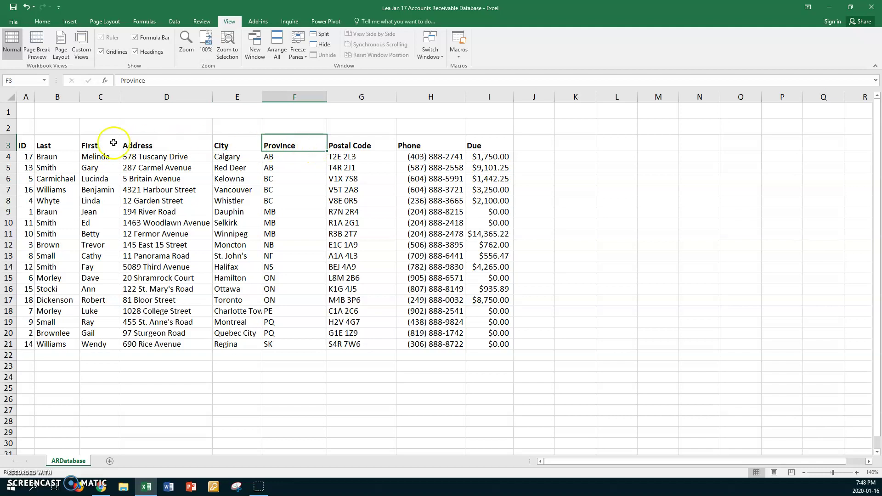
Name the whole data range A3:I21, including its headings, ARDatabase.
click(28, 145)
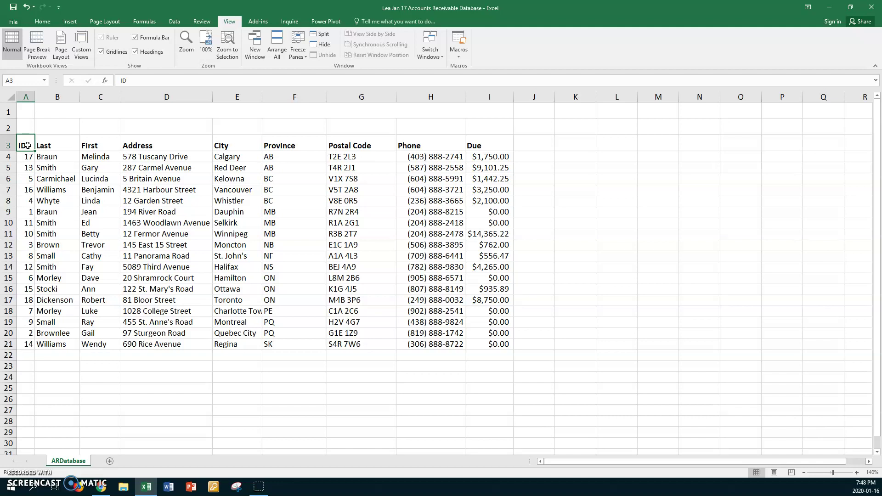
shift+click(481, 343)
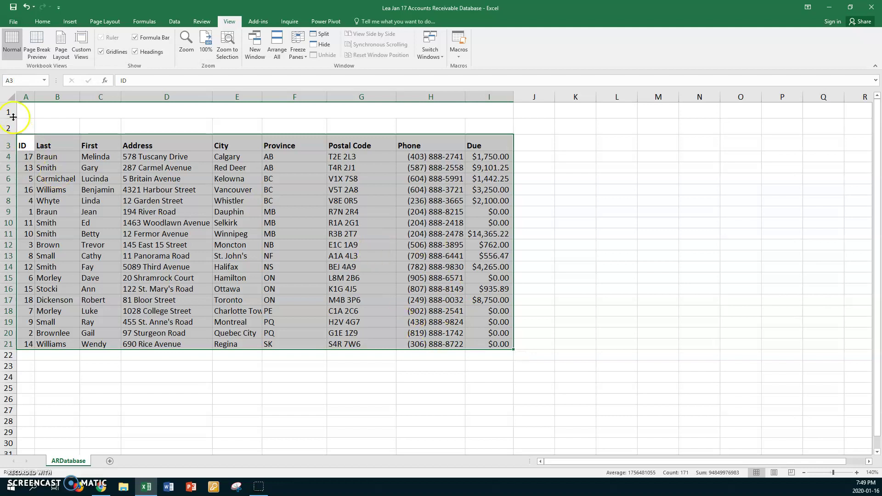
click(27, 82)
text(ARDatabase)
key(Return)
click(536, 189)
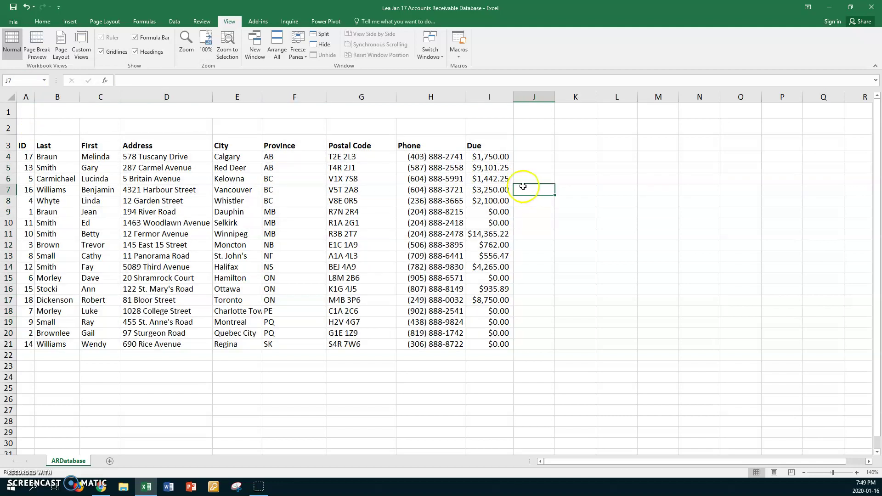
Select the ARDatabase range from the list of defined names, and deselect it again.
click(46, 81)
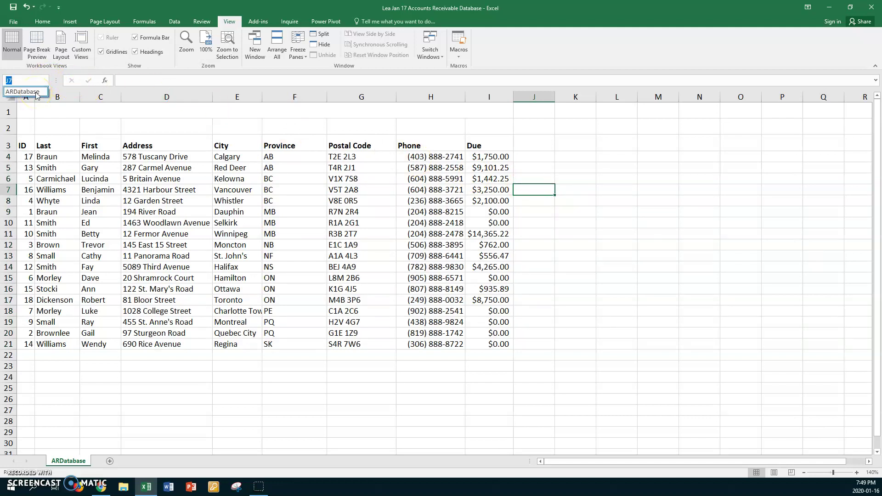
click(37, 92)
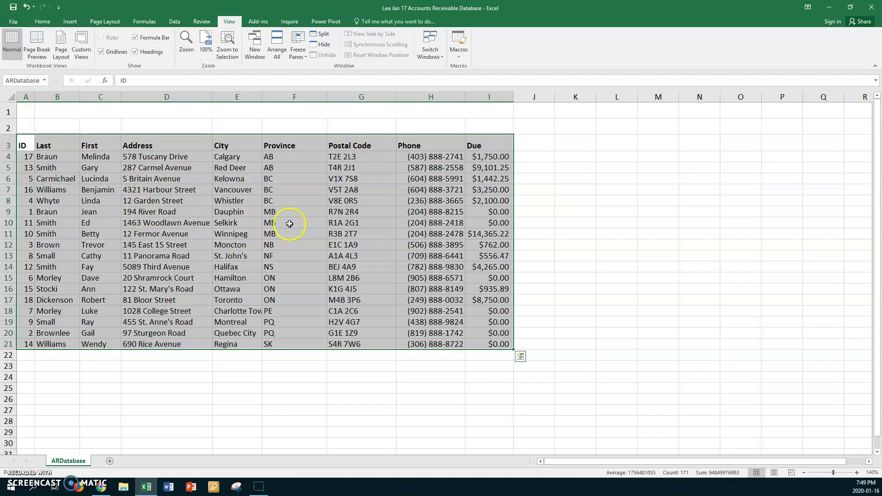
click(543, 181)
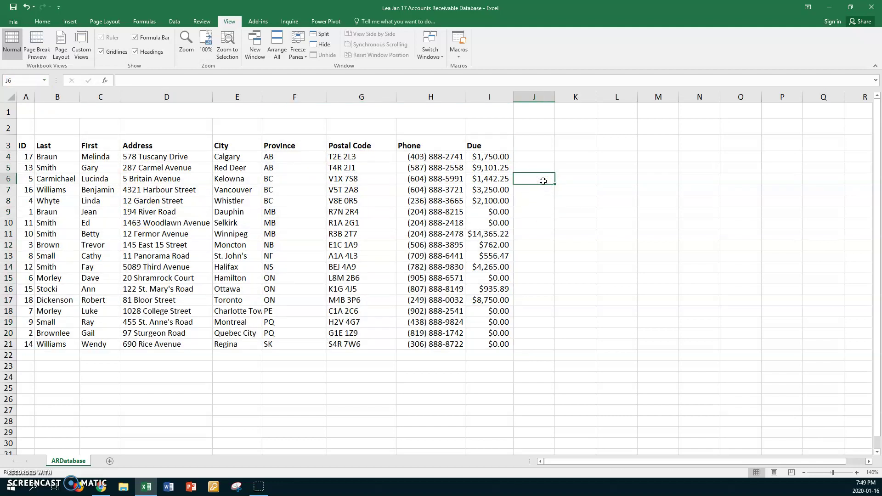
Jump to the ARDatabase named range with the Go To command.
key(F5)
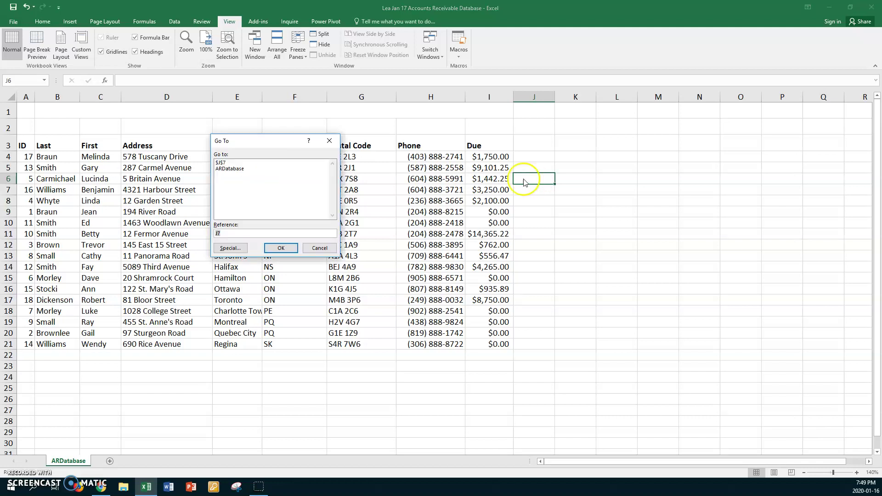
click(236, 169)
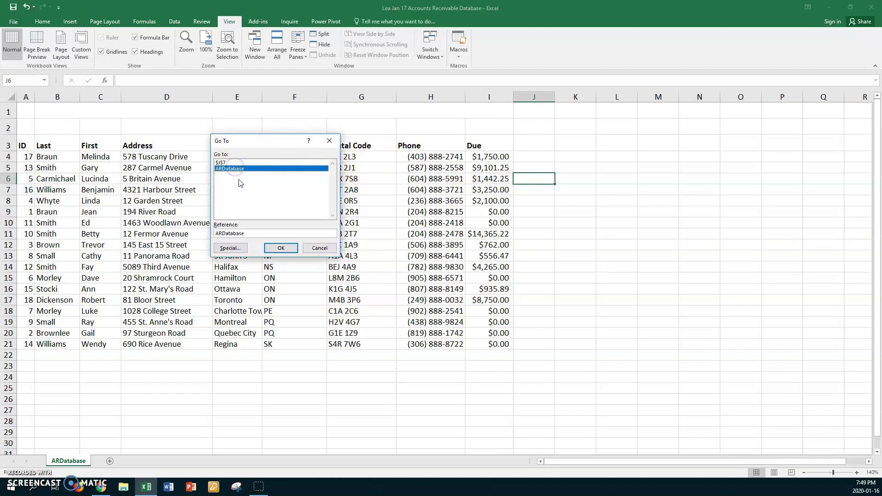
click(281, 247)
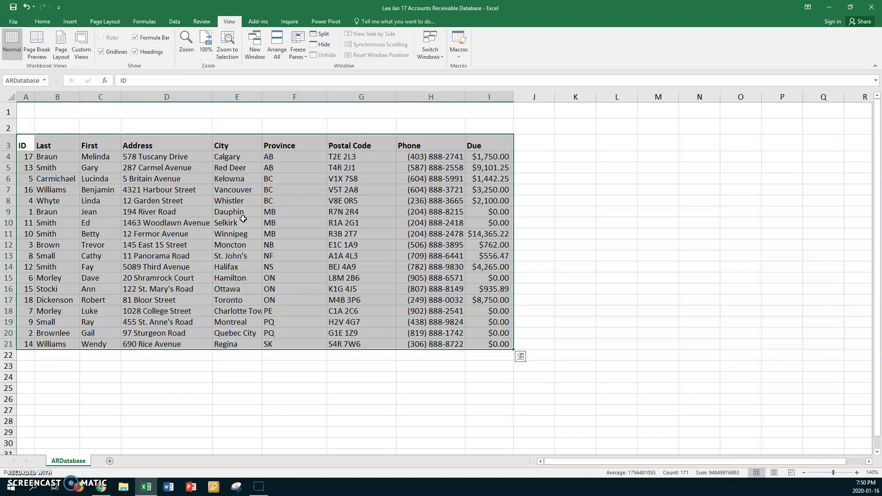
Apply a Text that Contains highlight rule to Province cells F4:F21, formatting AB with Green Fill with Dark Green Text.
click(298, 157)
drag(299, 156, 292, 340)
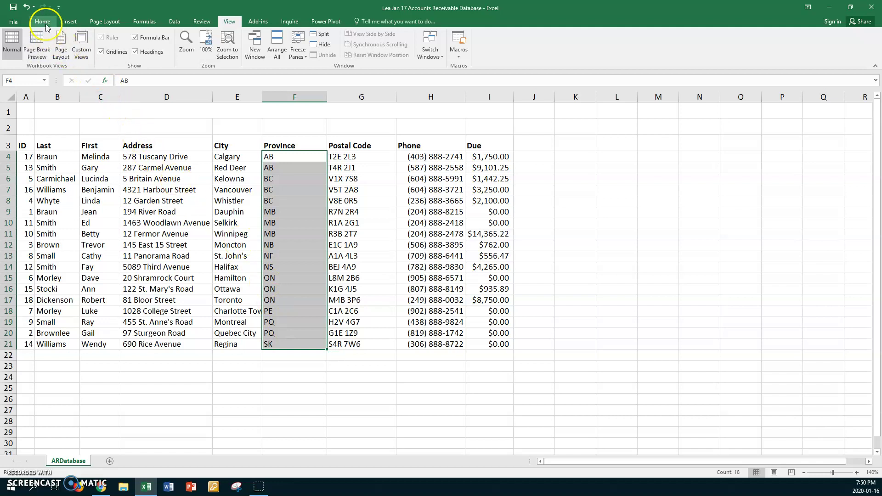
click(44, 23)
click(382, 60)
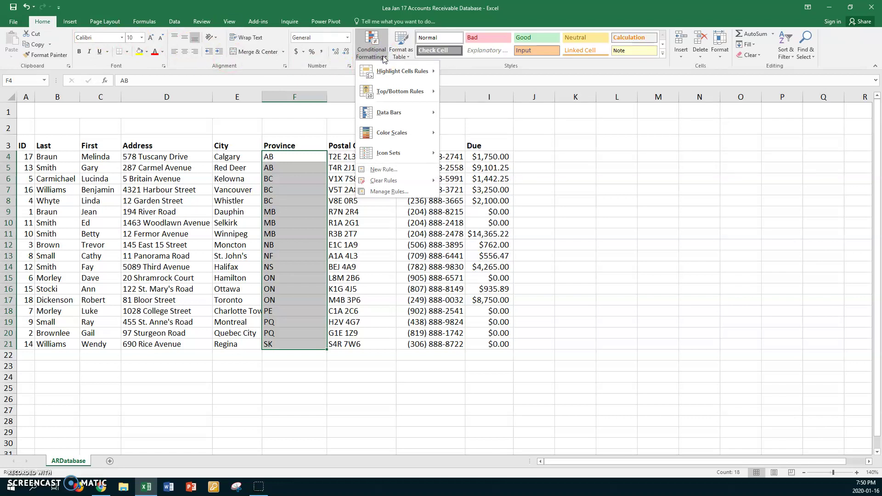
mouse_move(390, 72)
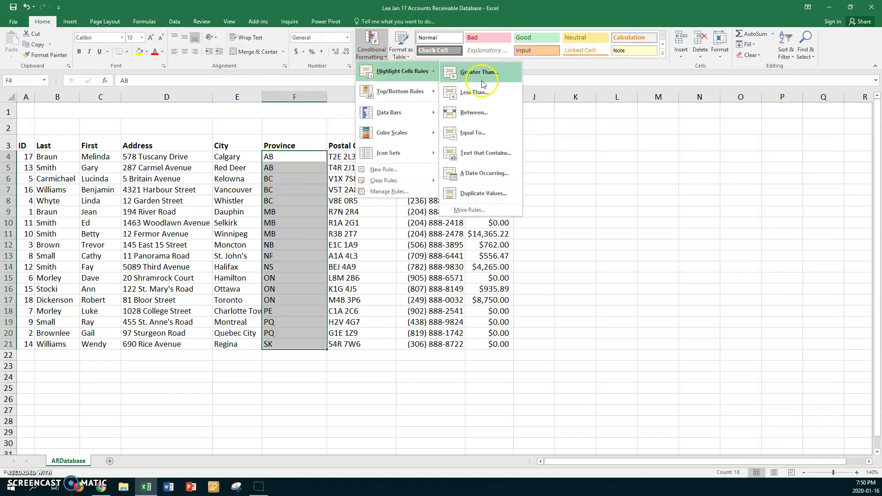
click(482, 153)
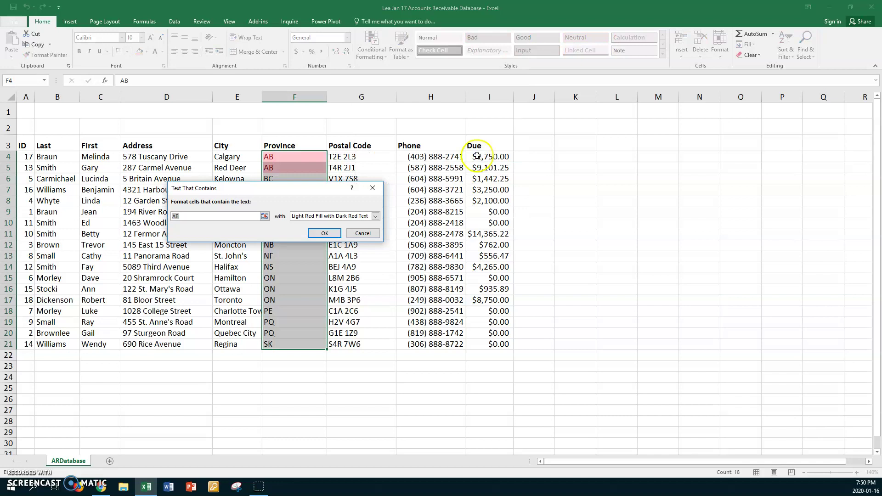
click(203, 215)
drag(171, 216, 195, 217)
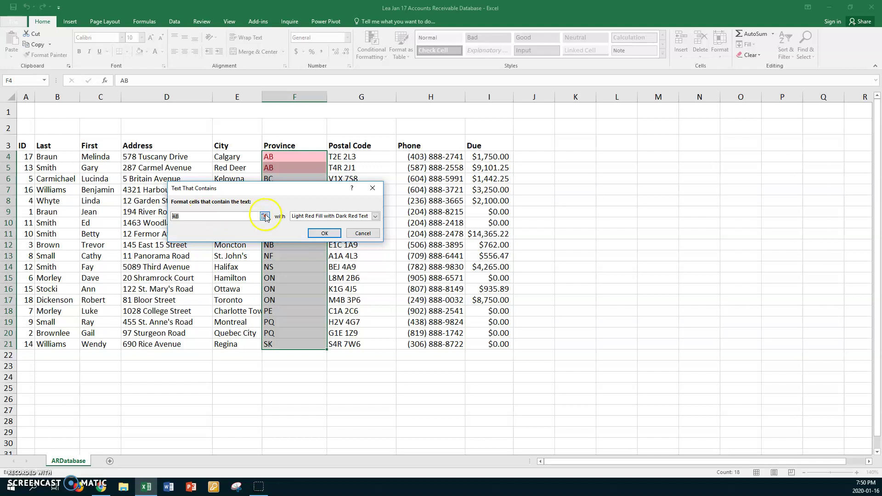
click(376, 216)
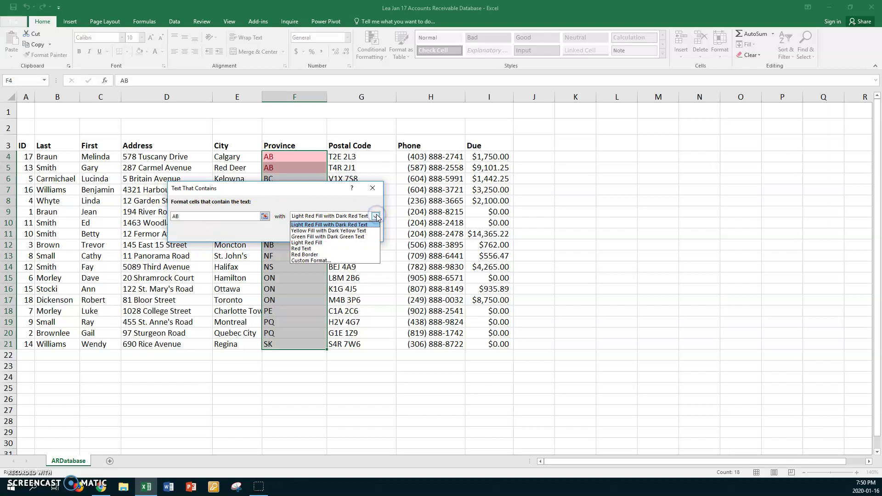
click(314, 237)
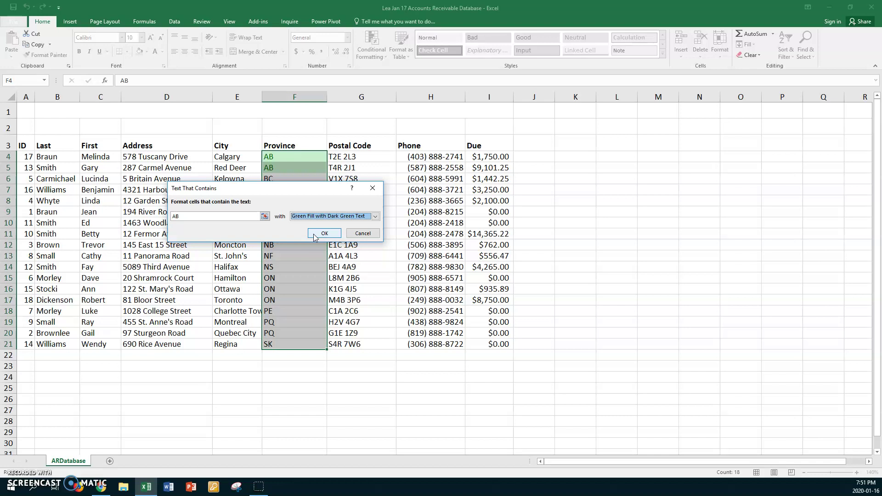
click(324, 233)
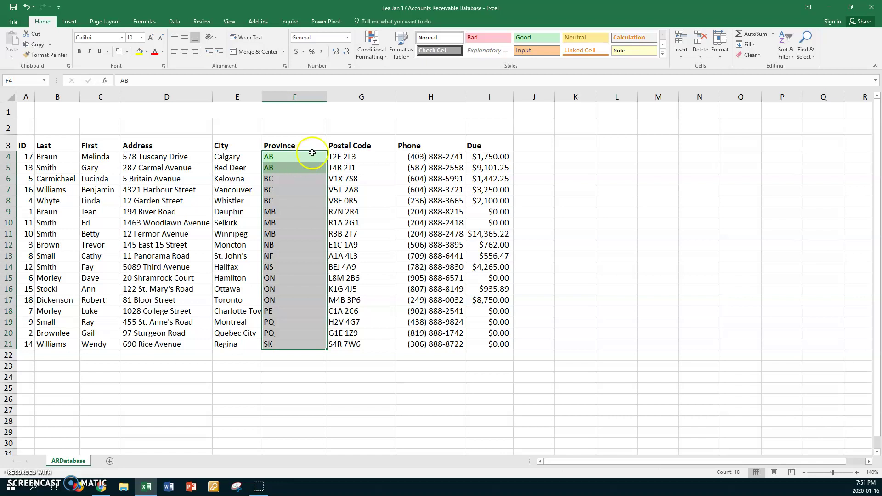
Add a second Text that Contains rule to the Province cells, formatting MB with Light Red Fill with Dark Red Text.
click(387, 55)
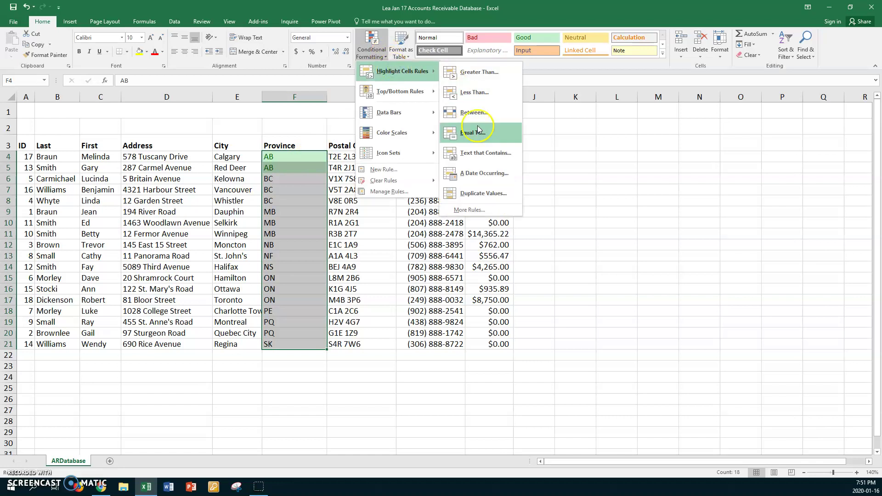
click(482, 154)
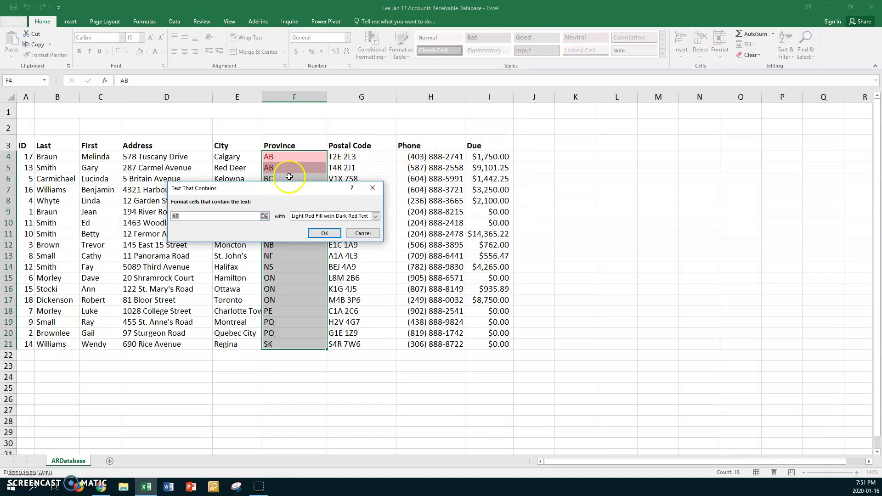
click(187, 215)
text(MB)
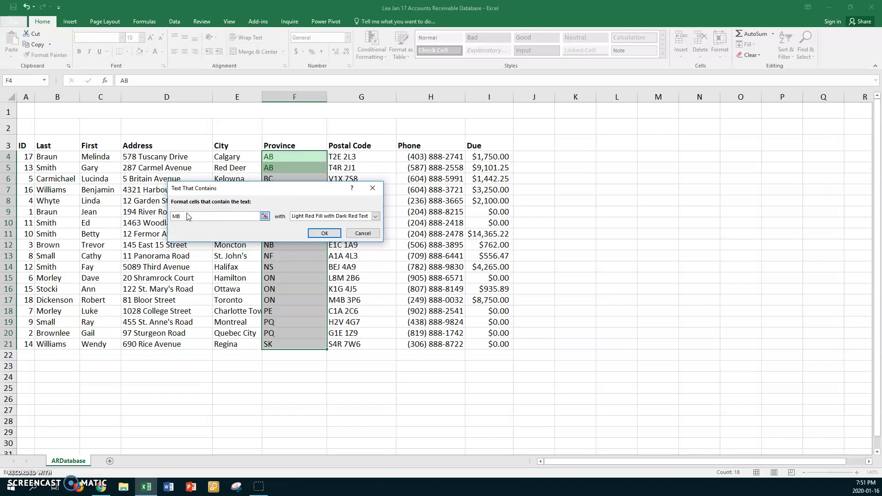
click(337, 213)
click(331, 233)
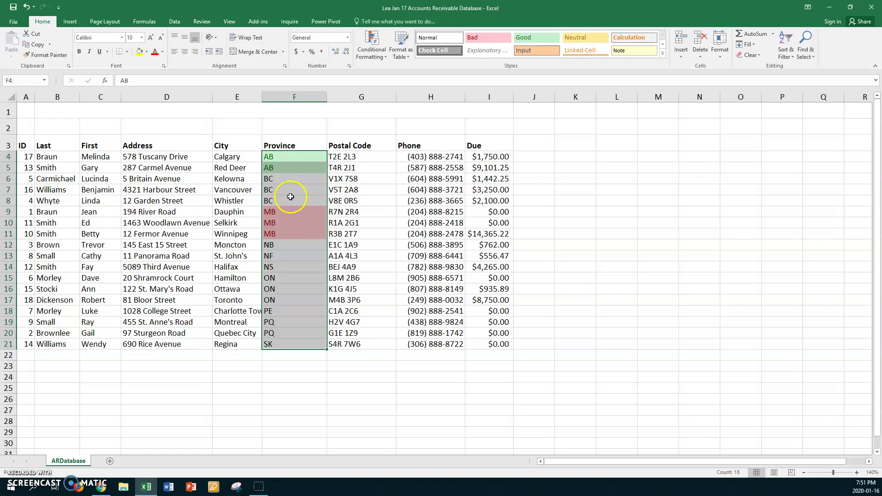
Set the font colour of the Vancouver, Calgary and Toronto cells in the City column to red, and save the workbook.
click(239, 190)
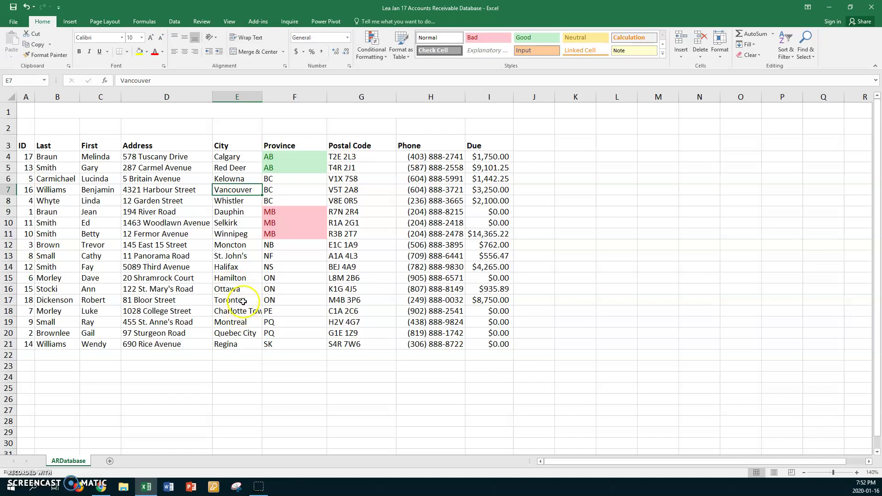
ctrl+click(240, 158)
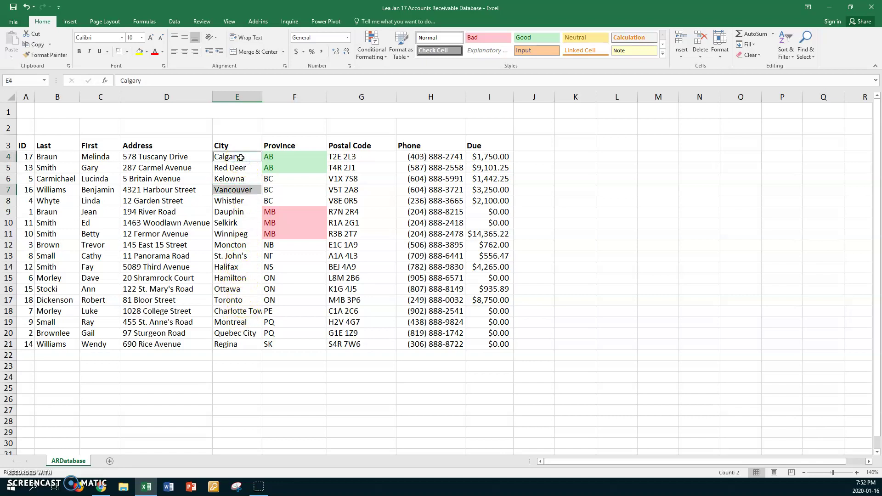
ctrl+click(234, 300)
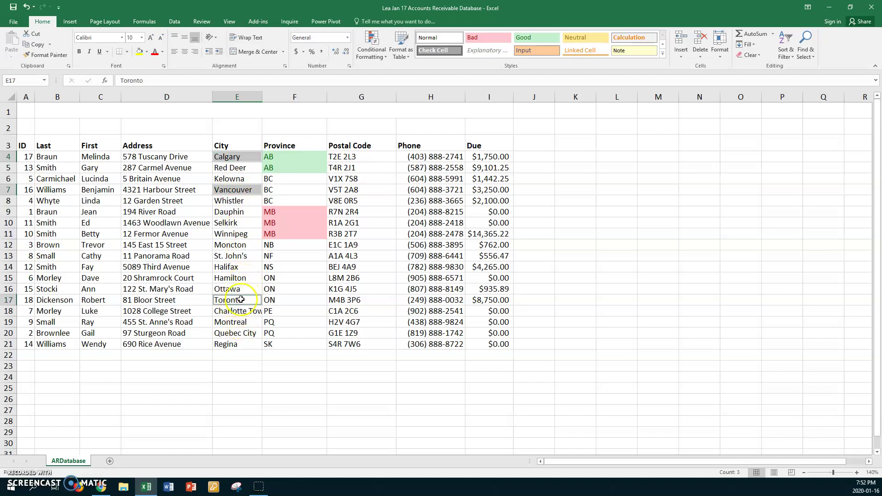
click(155, 53)
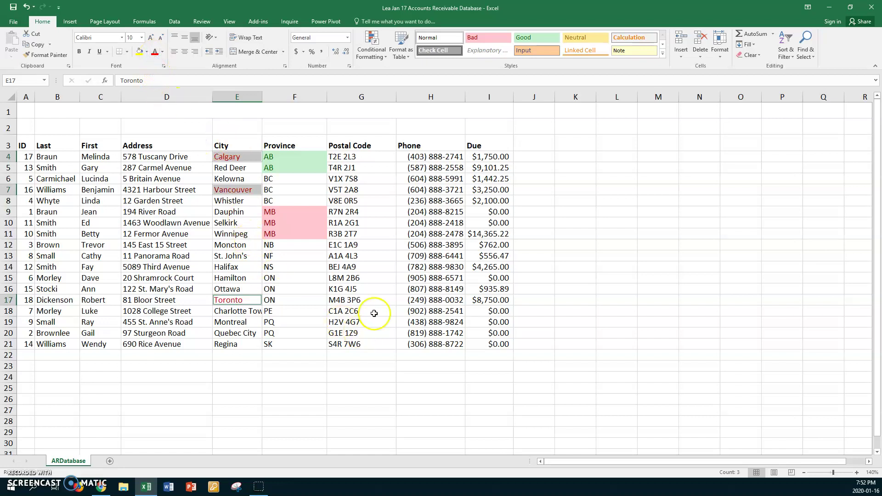
click(373, 234)
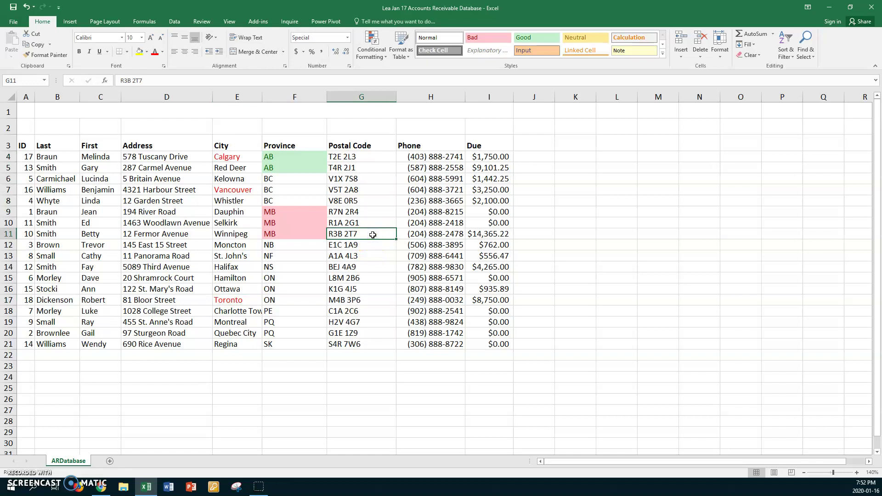
key(ctrl+s)
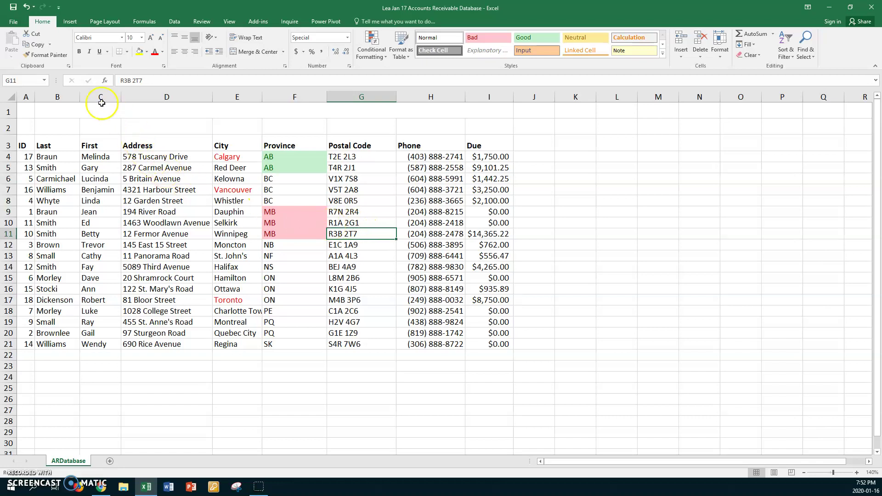
Select the ARDatabase named range and turn on filtering for its column headings.
click(44, 80)
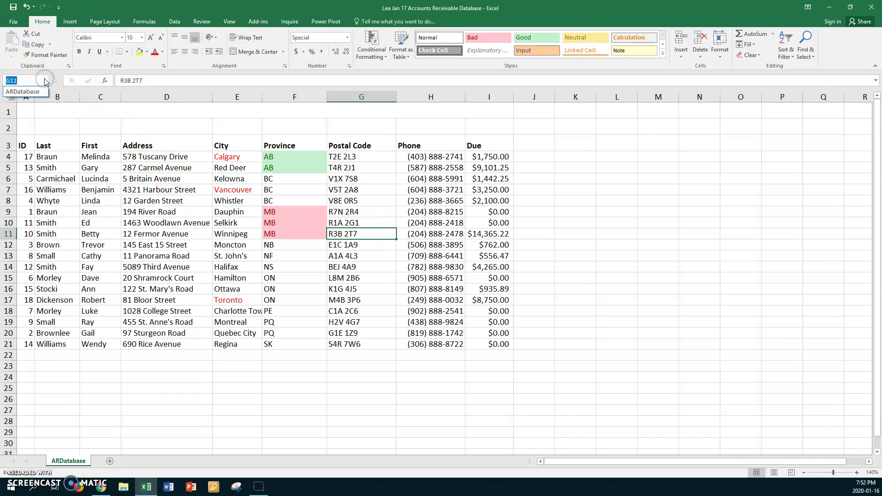
click(34, 91)
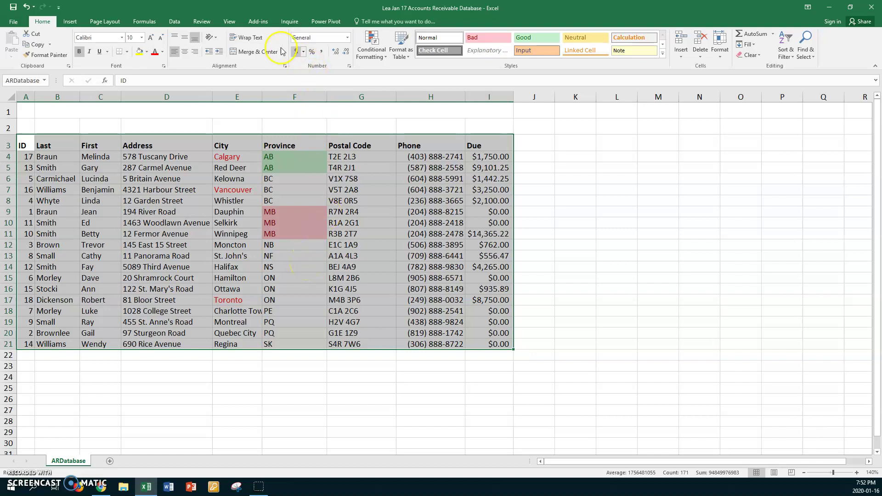
click(172, 24)
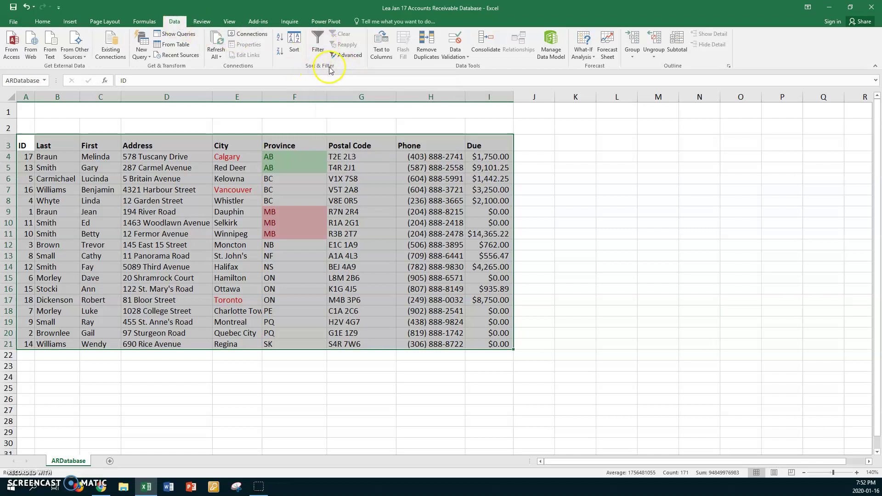
click(320, 39)
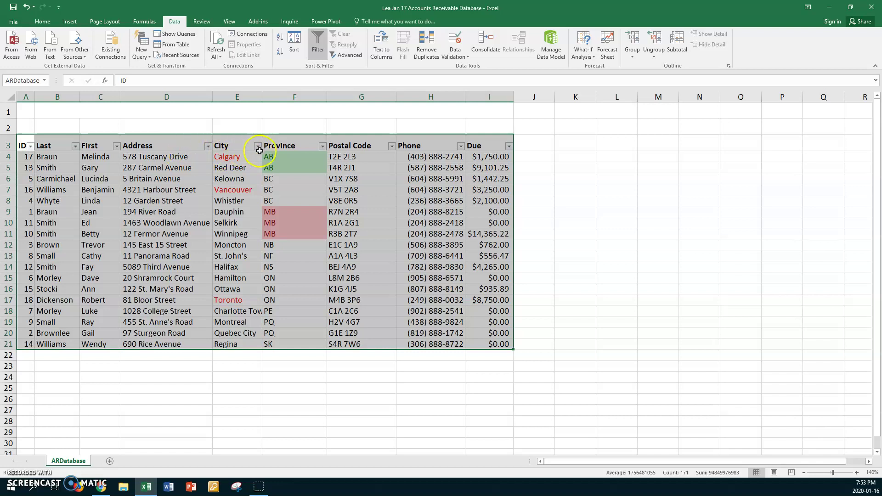
Sort the database by the Province column's green cell colour and undo the sort.
click(323, 147)
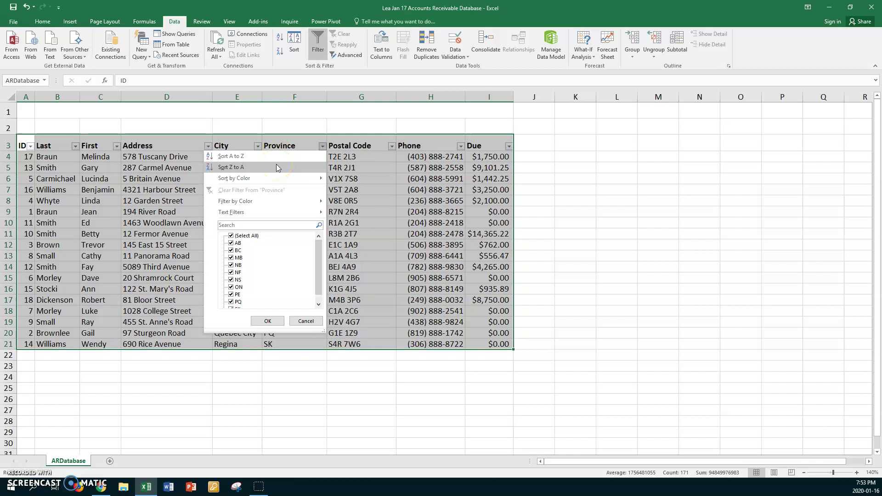
mouse_move(252, 178)
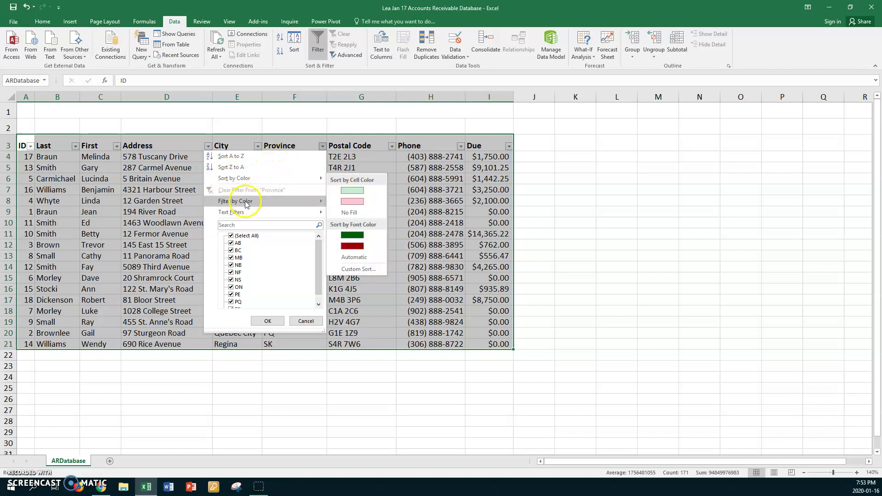
mouse_move(251, 205)
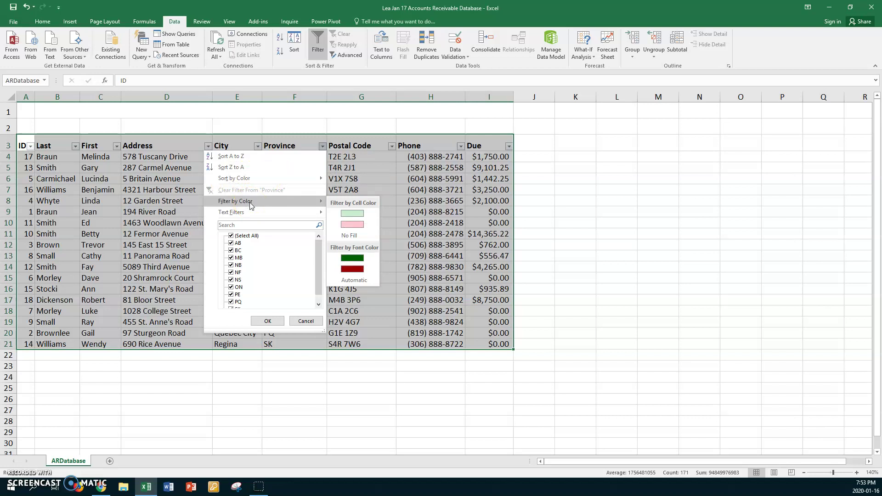
click(252, 179)
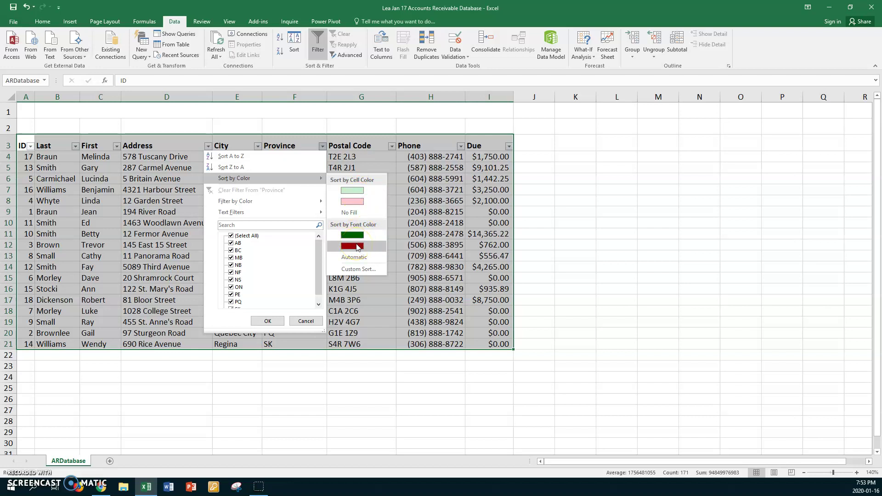
click(360, 192)
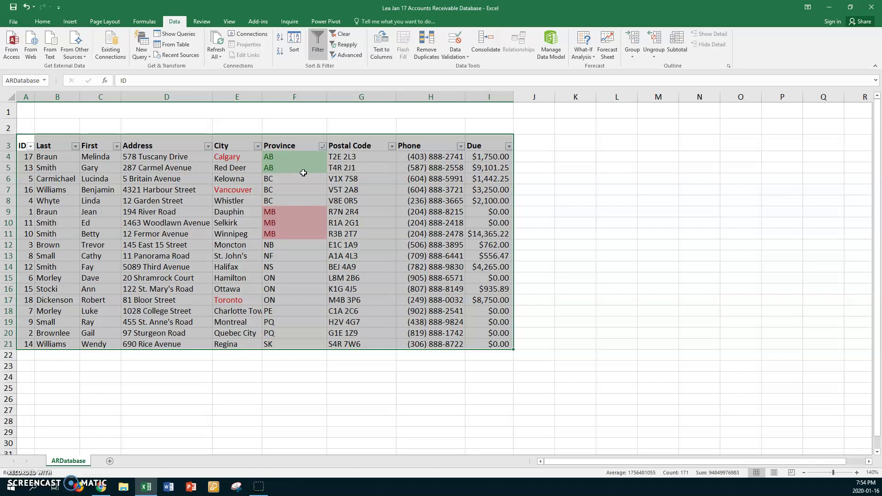
key(ctrl+z)
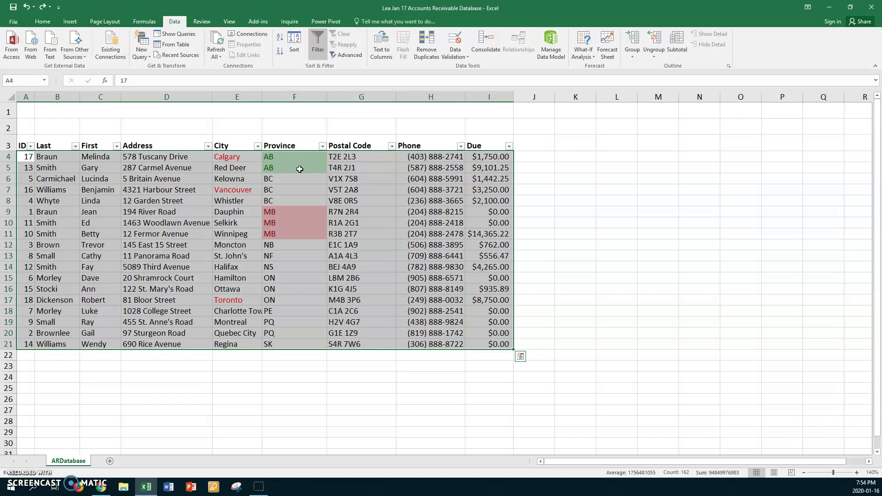
Sort the database by the City column's red font colour and undo the sort.
click(258, 147)
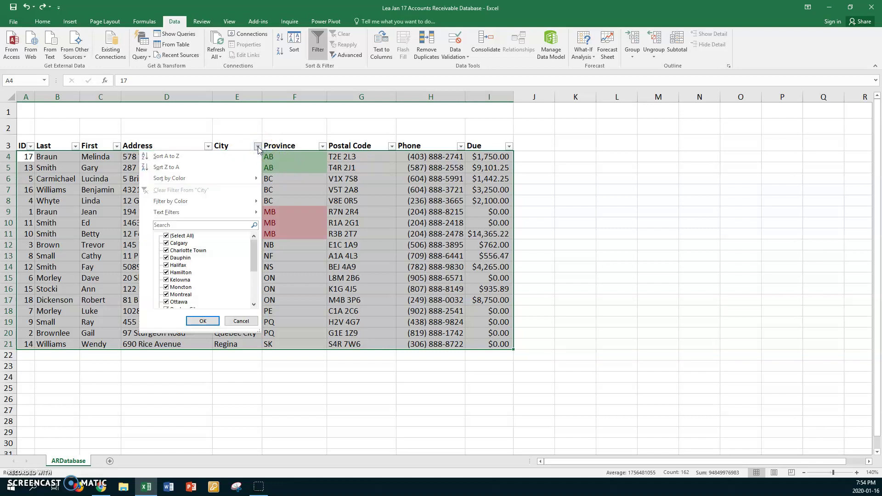
click(223, 180)
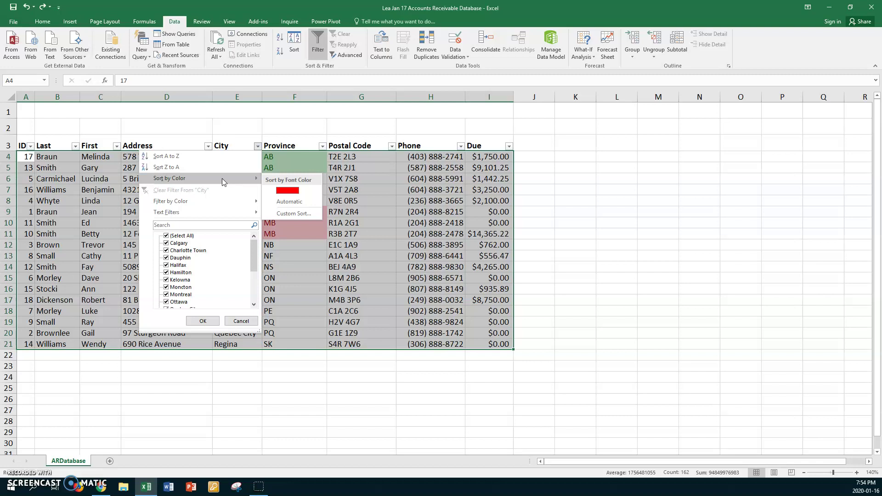
click(291, 191)
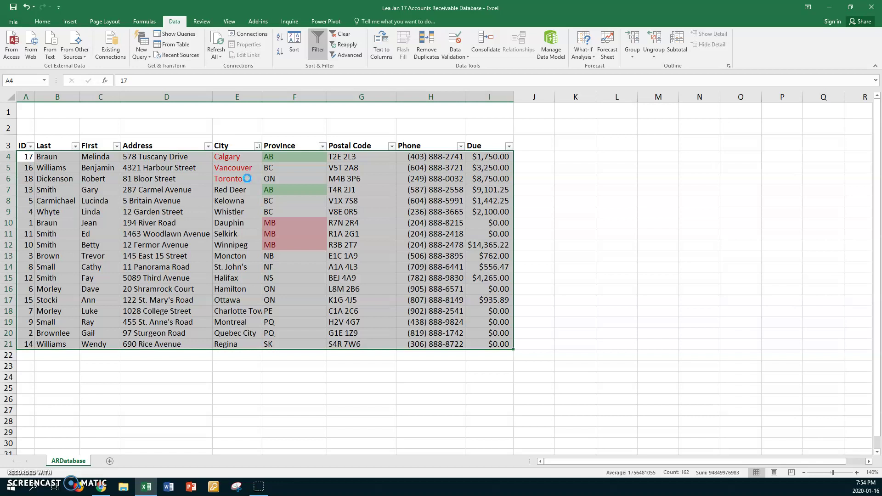
key(ctrl+z)
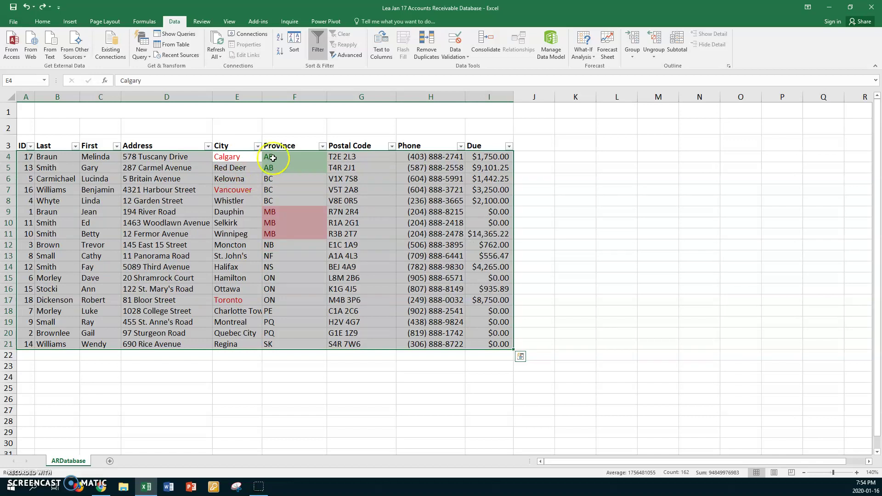
Set up a custom sort whose first level sorts Province on Cell Color, with pink On Top.
click(324, 147)
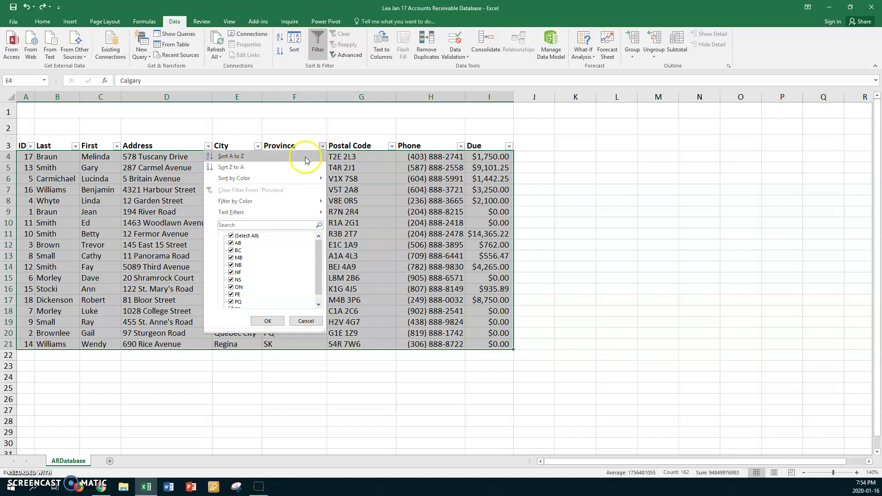
mouse_move(249, 179)
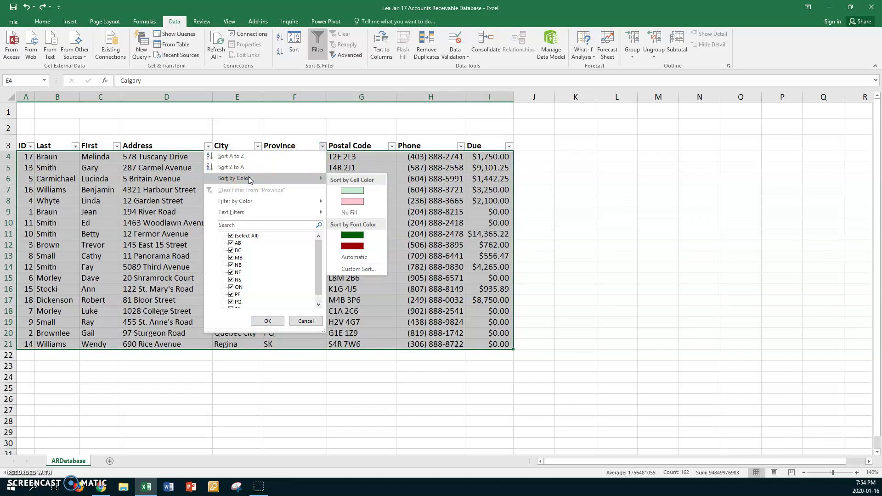
click(281, 214)
mouse_move(271, 185)
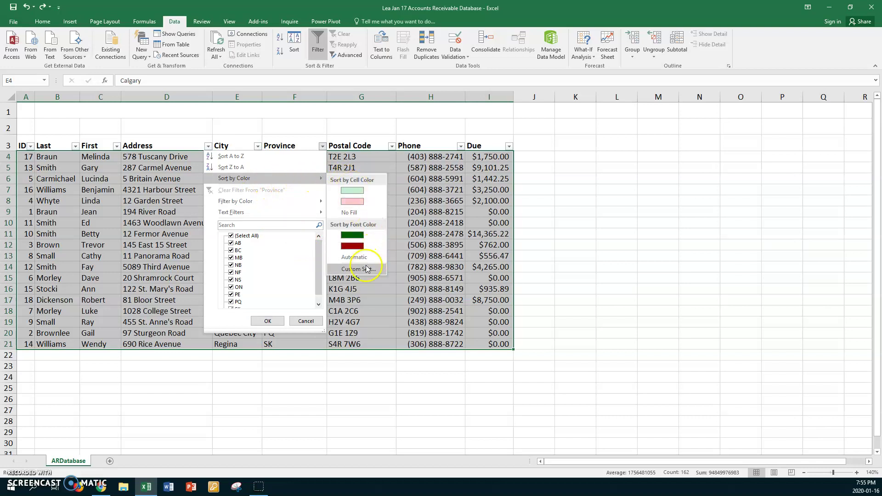
click(365, 269)
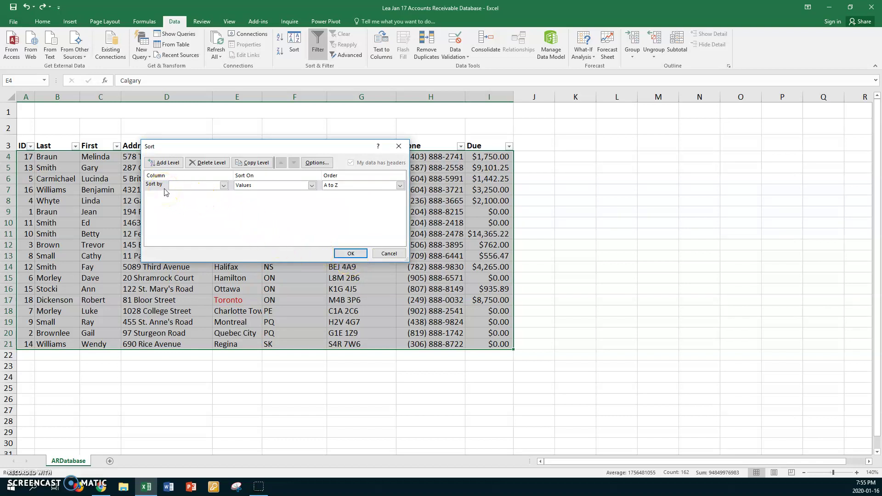
click(223, 185)
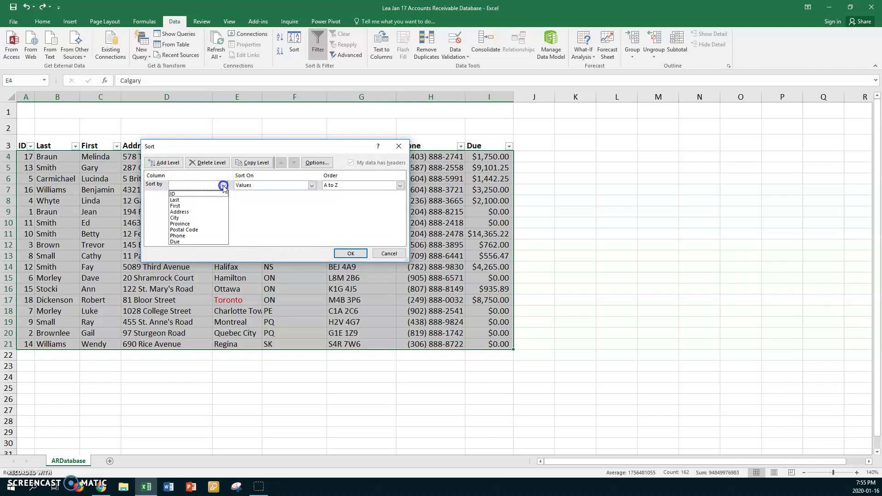
click(188, 224)
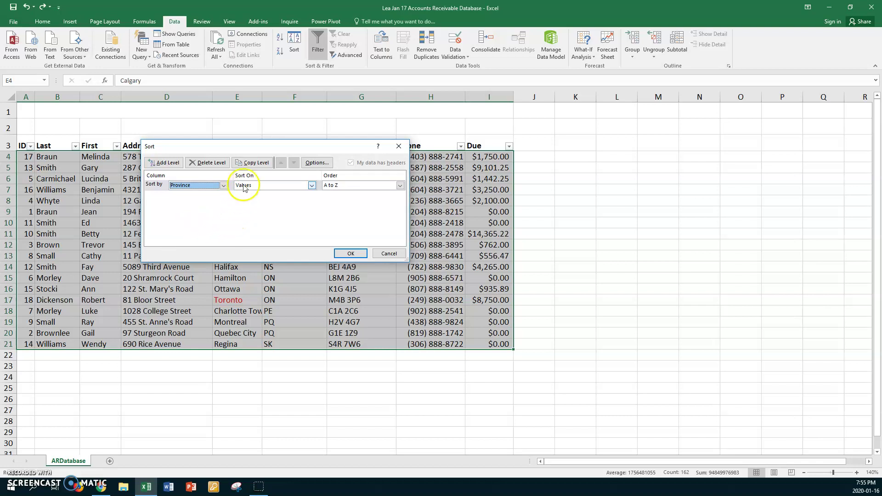
click(311, 185)
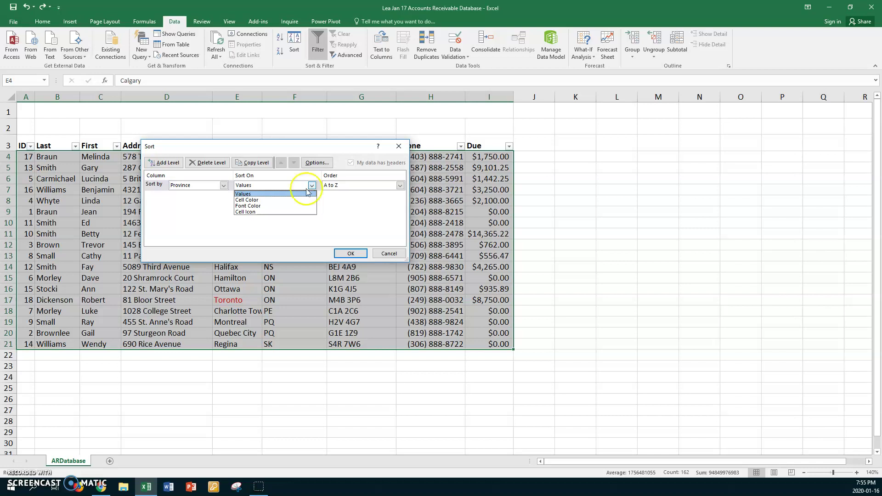
click(256, 200)
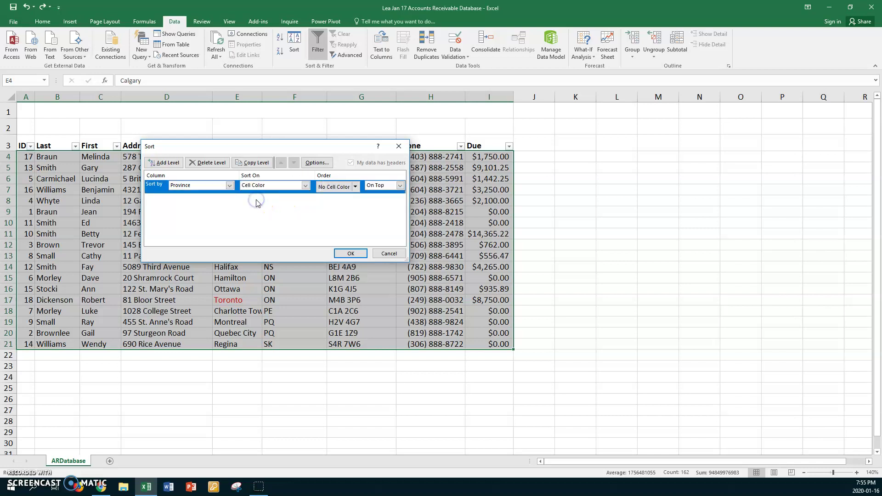
click(355, 188)
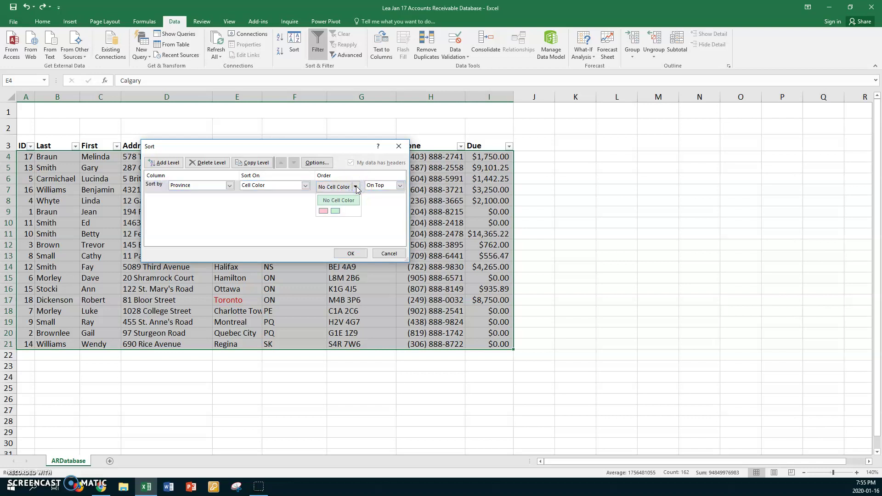
click(324, 212)
click(400, 186)
click(400, 186)
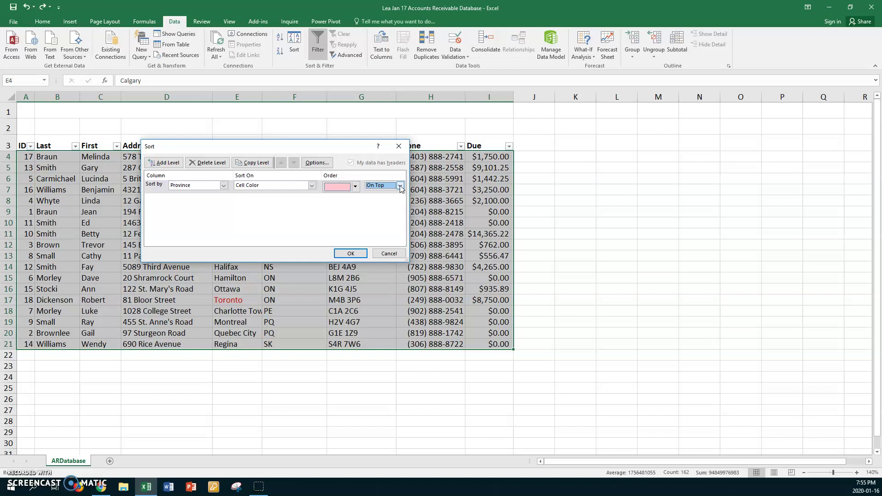
Add a second custom sort level for Province on Cell Color with green On Top, run the sort and undo it.
click(173, 164)
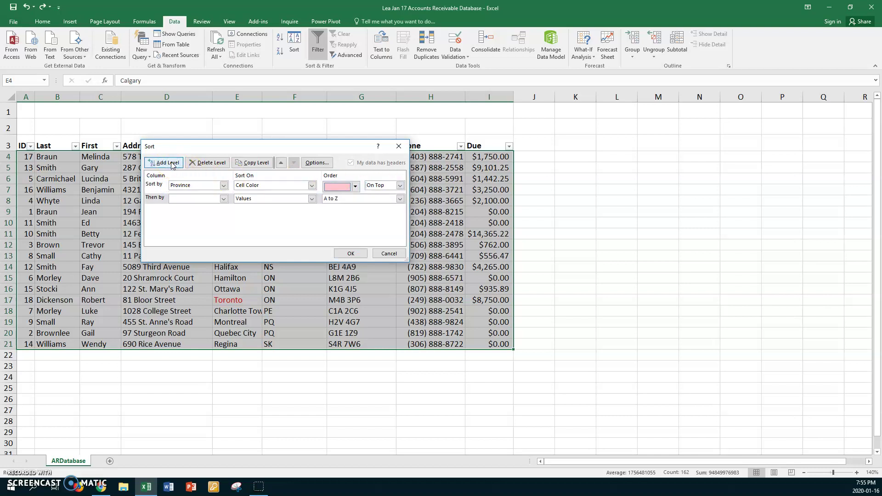
click(223, 199)
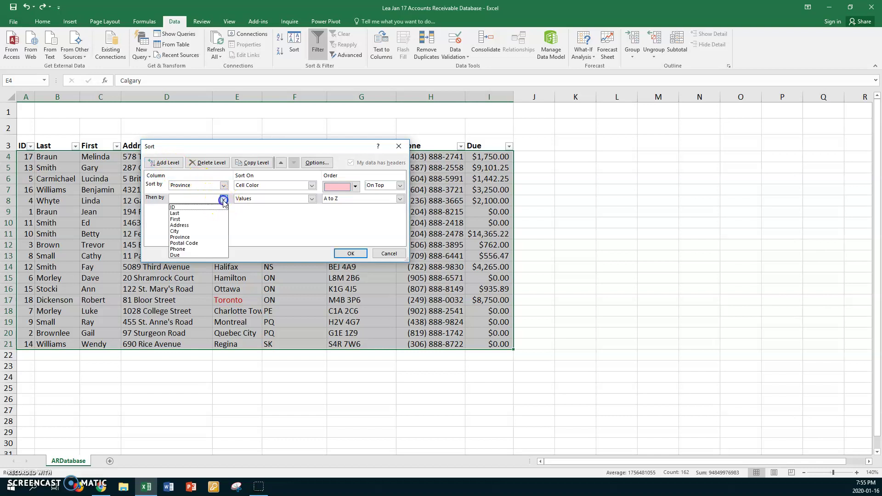
click(186, 238)
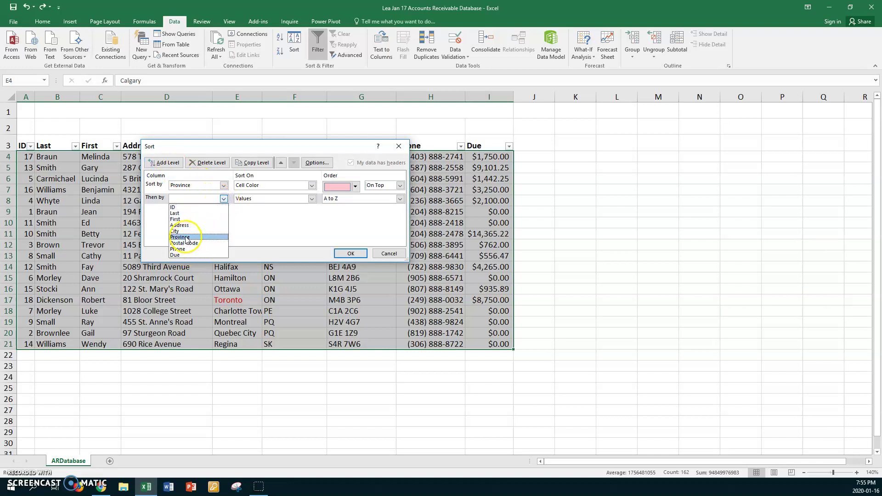
click(311, 199)
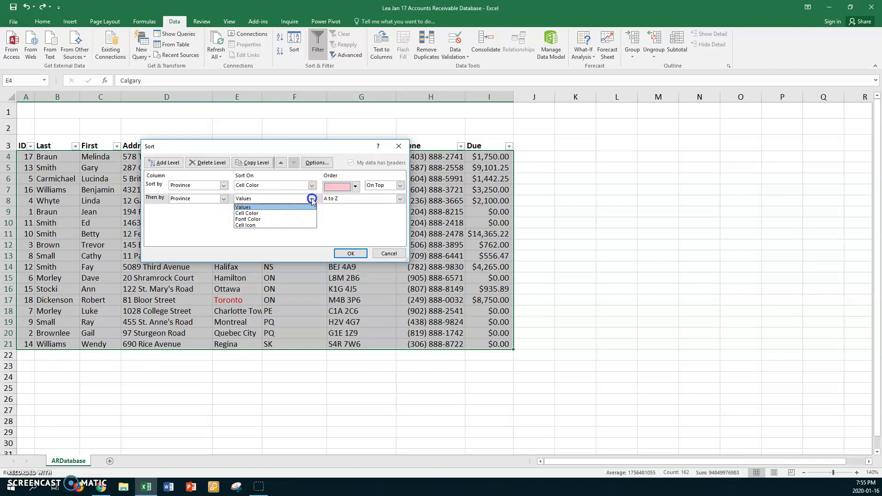
click(256, 214)
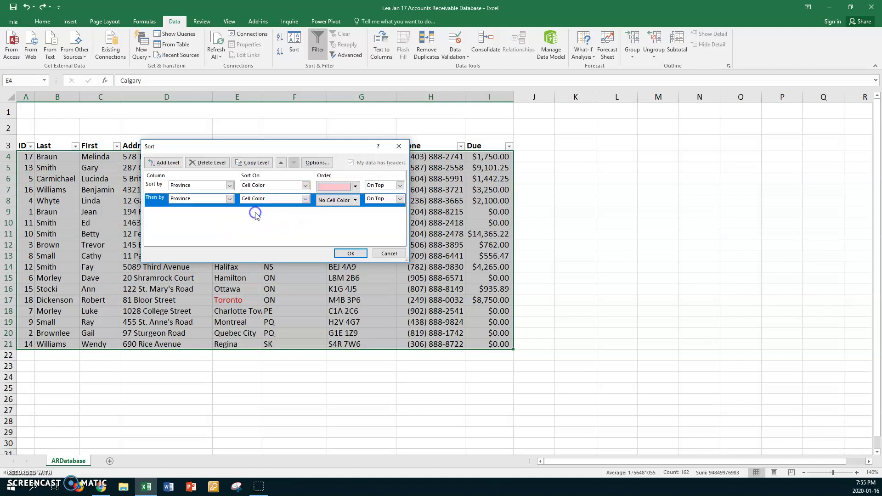
click(356, 199)
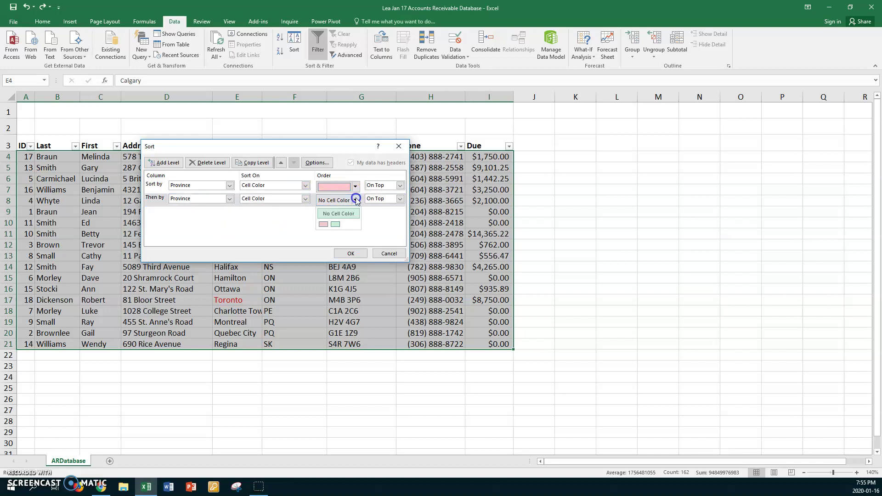
click(336, 225)
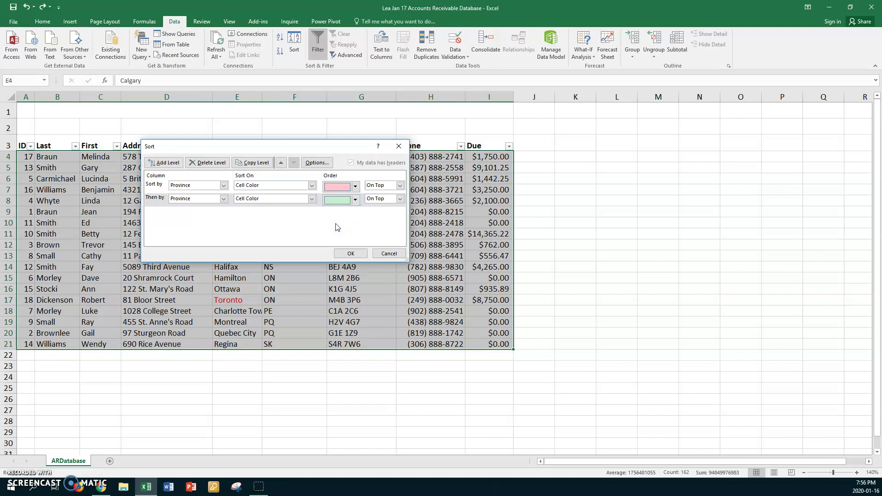
click(377, 220)
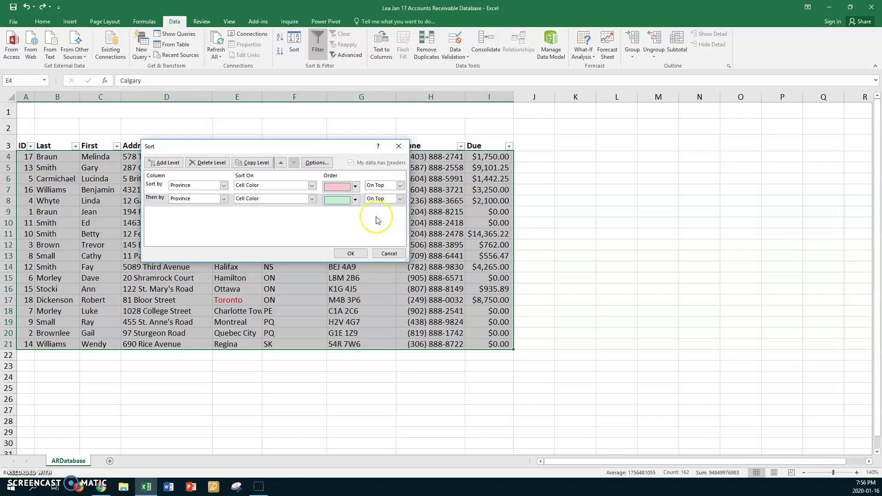
click(352, 253)
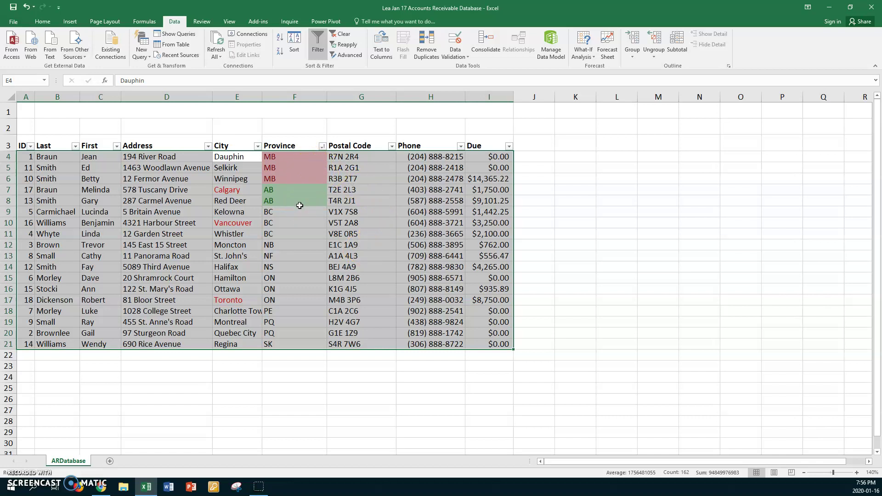
key(ctrl+z)
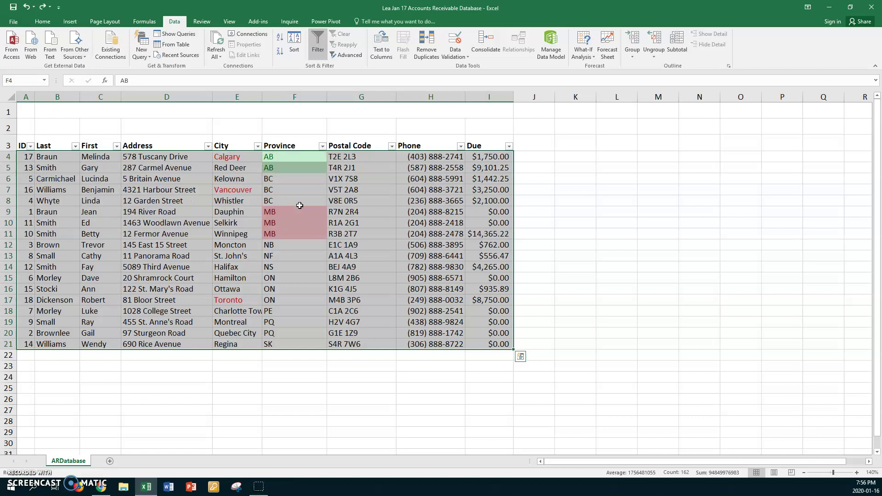
click(20, 472)
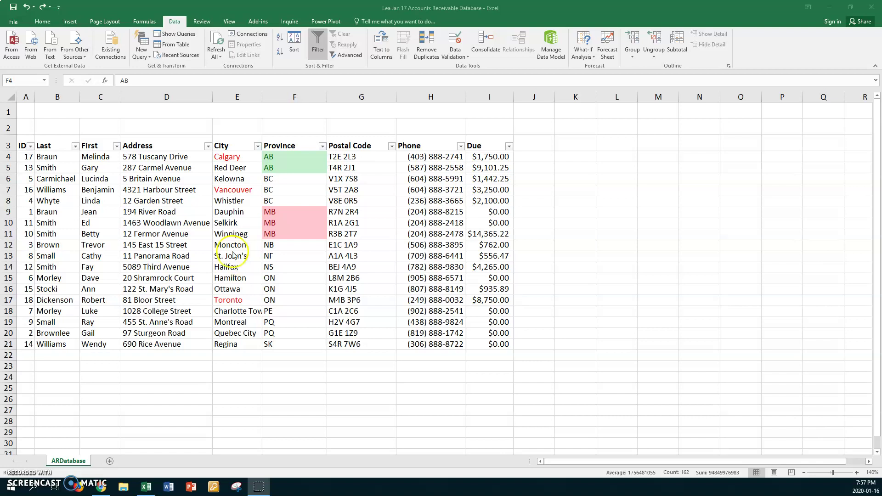
Filter the City column by font colour to show only the cities with the Automatic colour.
click(257, 146)
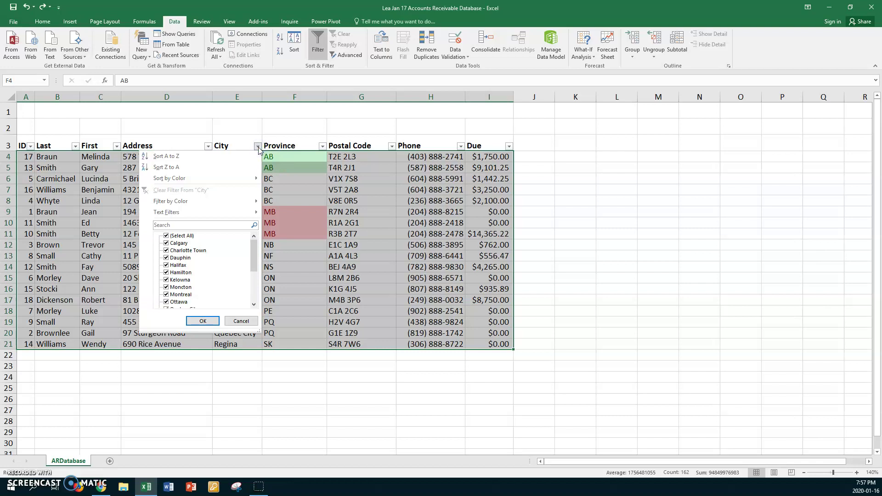
mouse_move(177, 182)
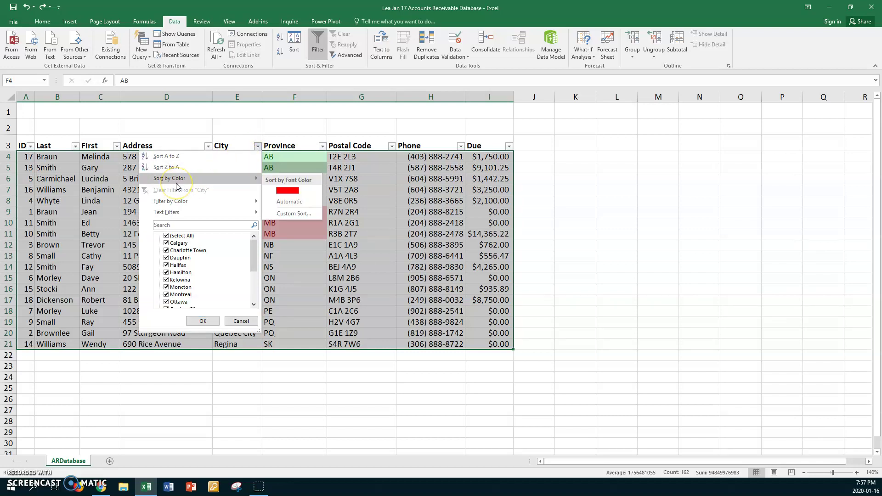
mouse_move(178, 203)
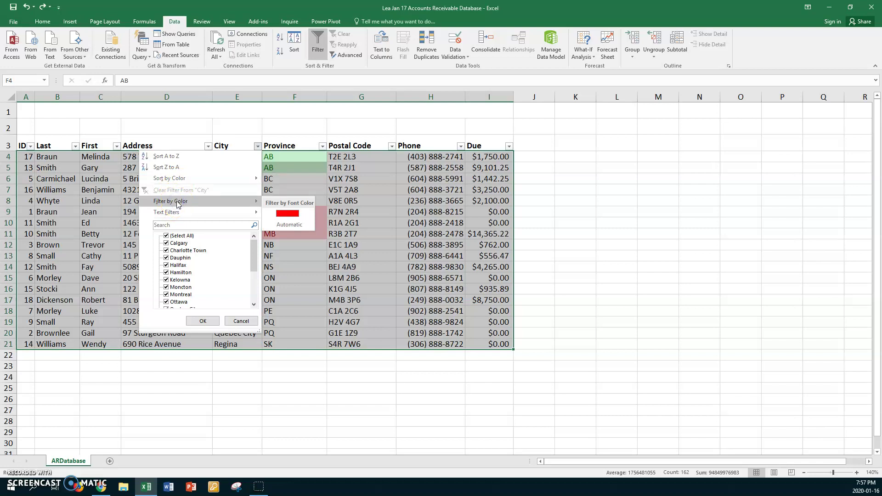
click(291, 224)
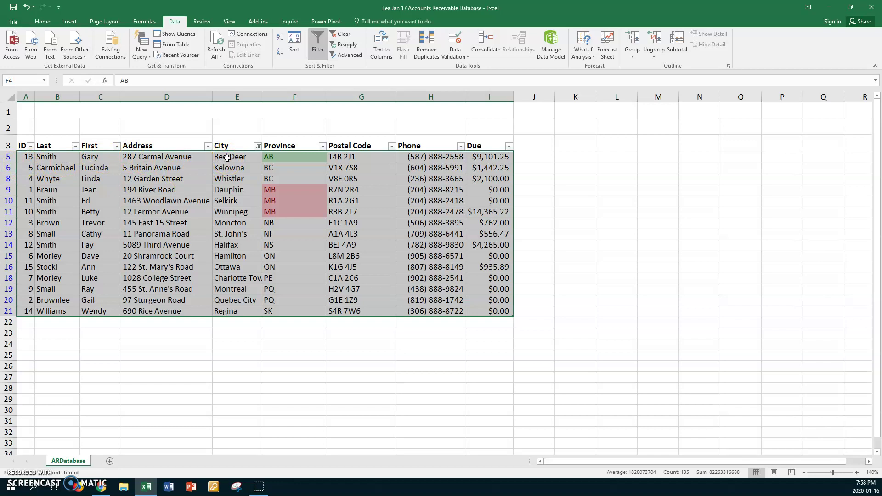
Clear the City column's filter and filter it by the red font colour instead.
click(258, 147)
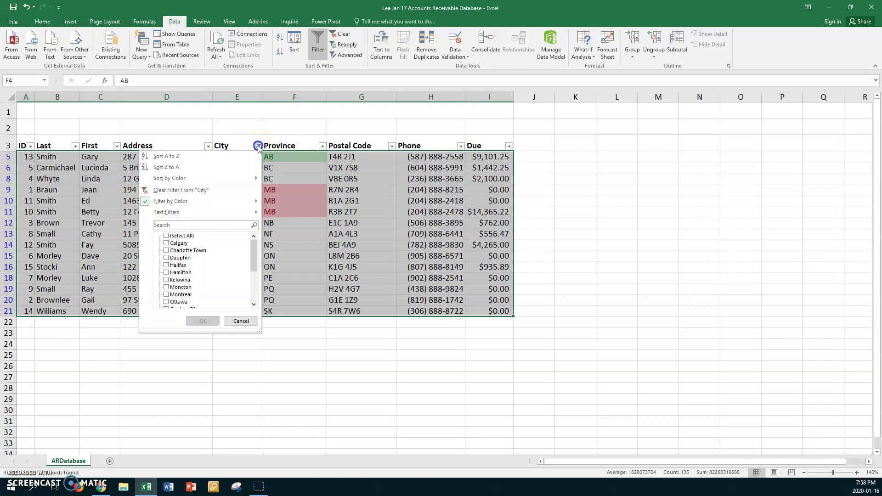
click(201, 191)
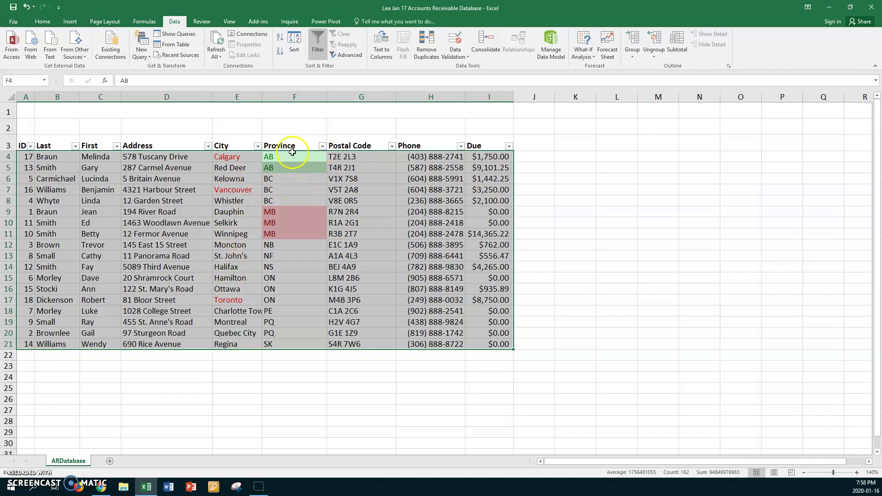
click(258, 146)
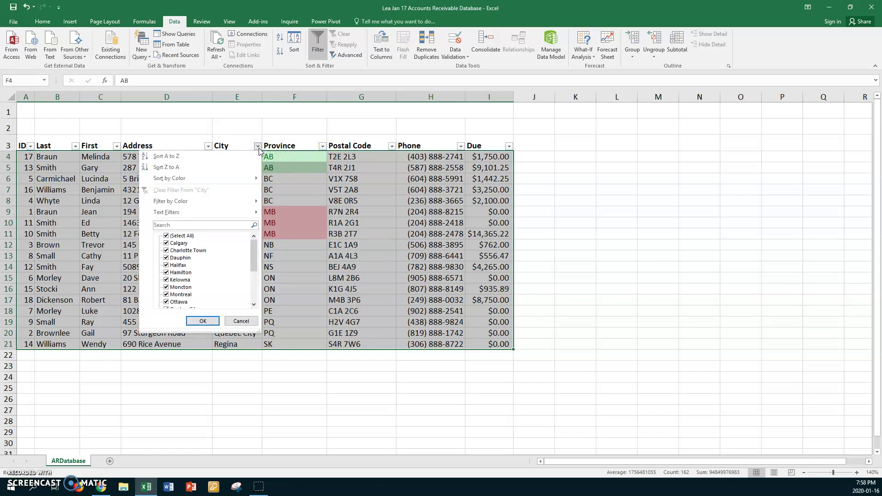
click(190, 204)
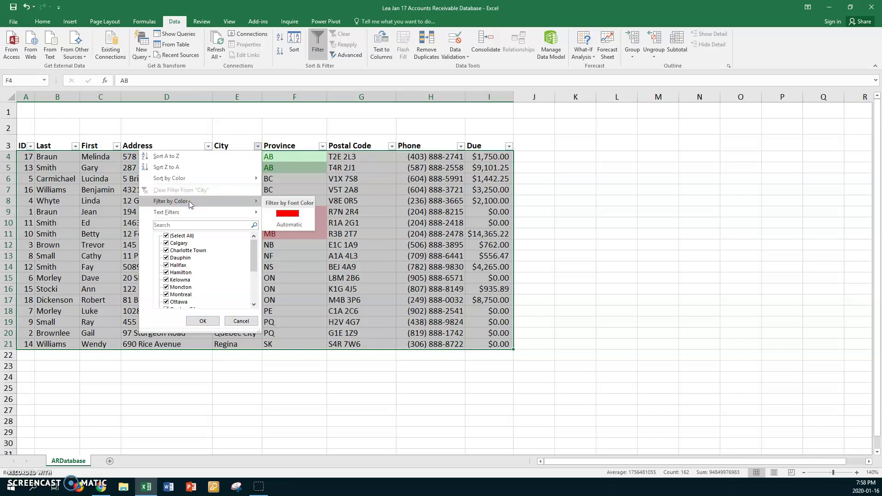
click(280, 214)
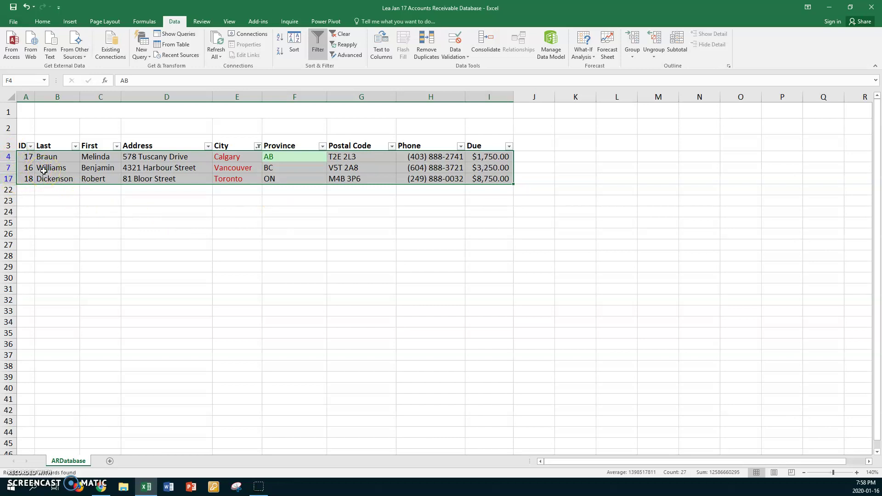
Clear the City column's filter and start a Between number filter on the Due column.
click(258, 147)
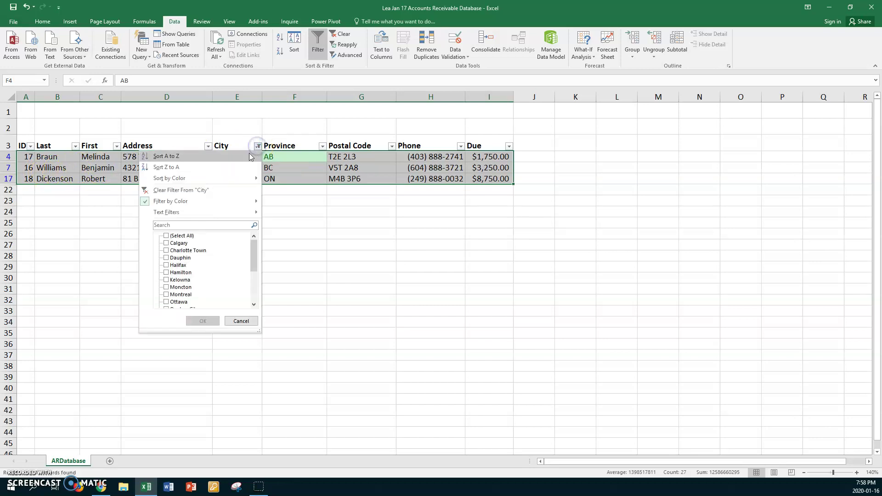
click(201, 191)
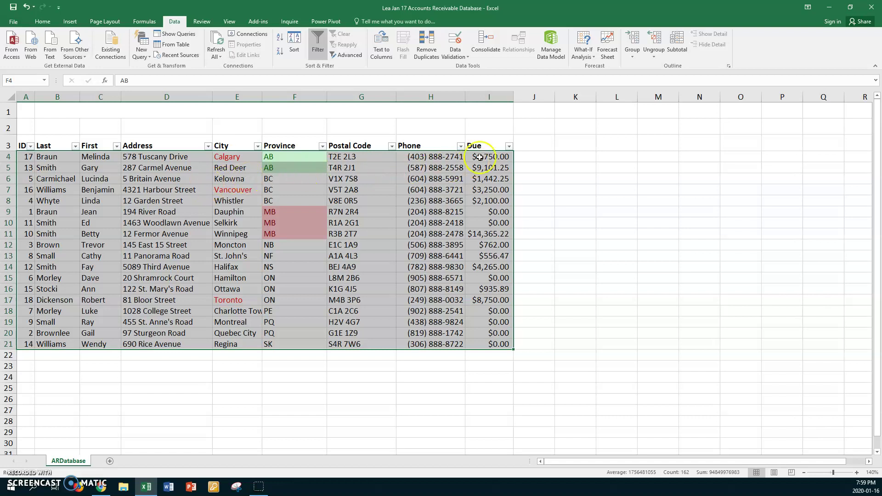
click(508, 146)
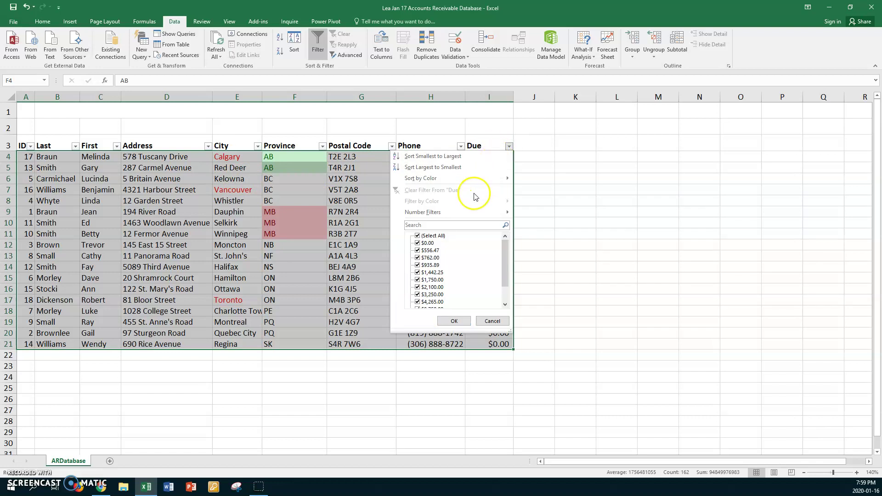
click(439, 212)
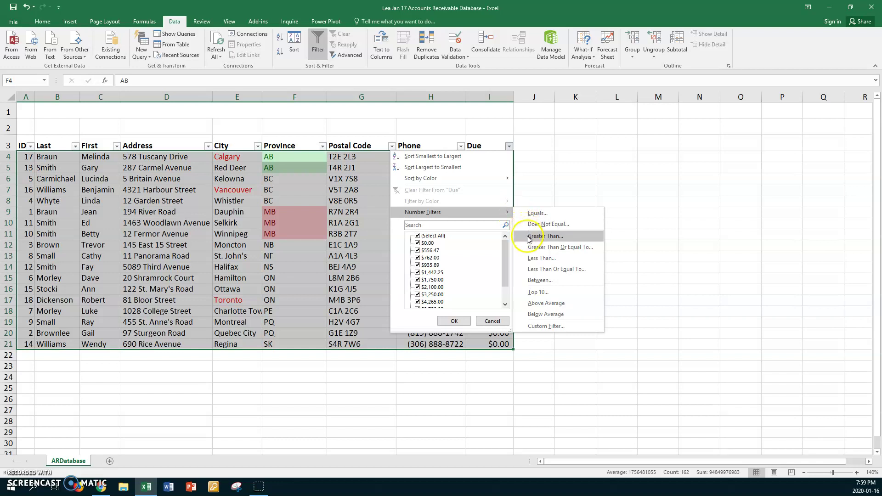
click(534, 280)
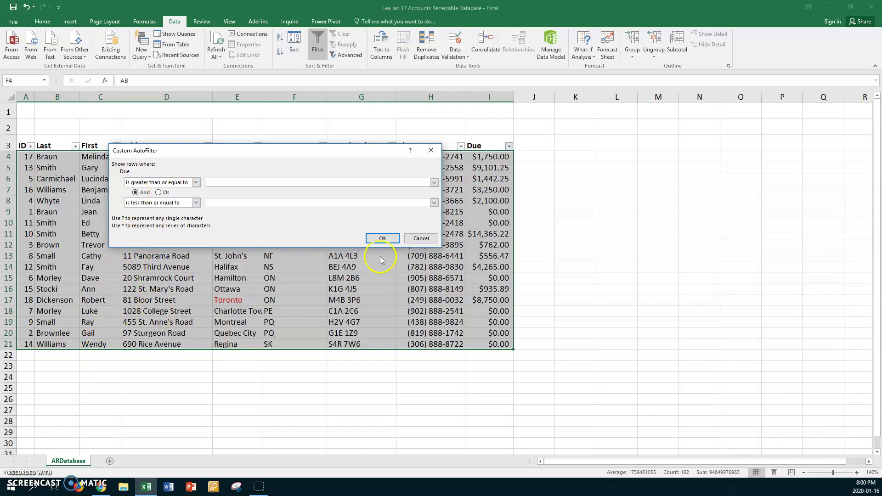
click(17, 476)
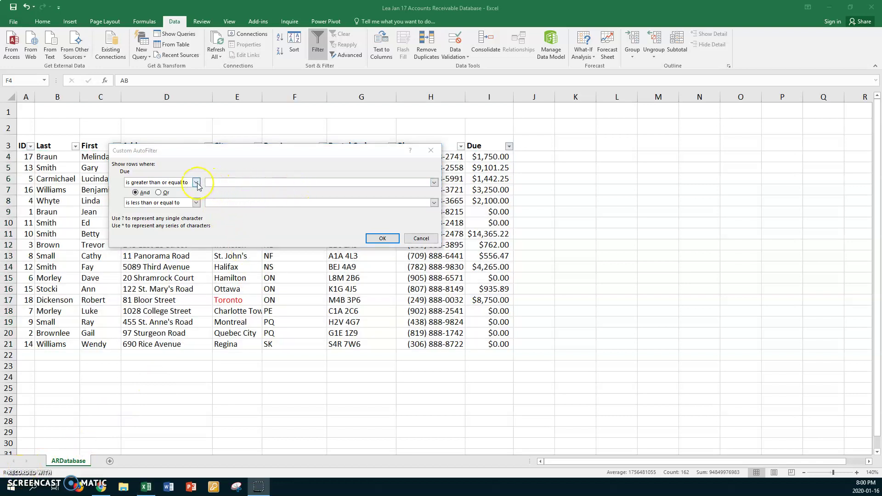
click(197, 183)
click(197, 183)
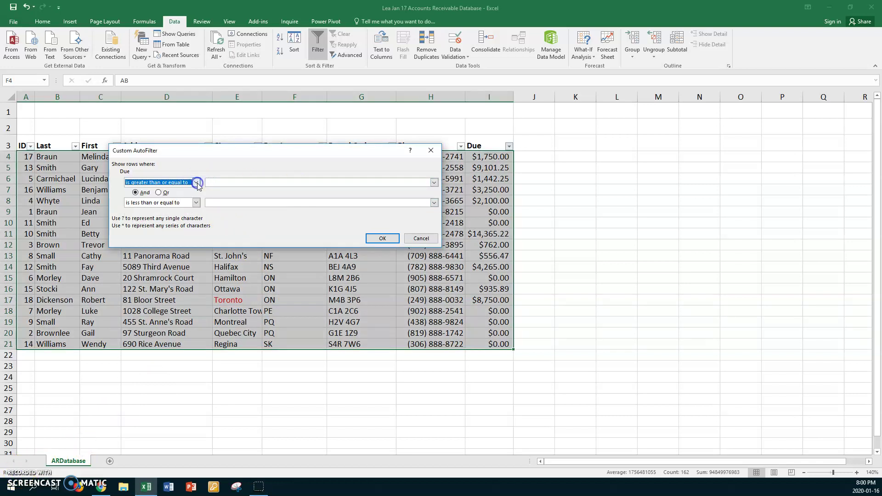
click(197, 203)
click(200, 183)
Choose $762.00 from the listed amounts as the "is greater than or equal to" limit for Due.
click(435, 182)
click(434, 220)
click(434, 220)
click(435, 219)
click(434, 220)
click(435, 220)
click(435, 220)
click(434, 191)
click(435, 192)
click(434, 191)
click(435, 192)
click(434, 191)
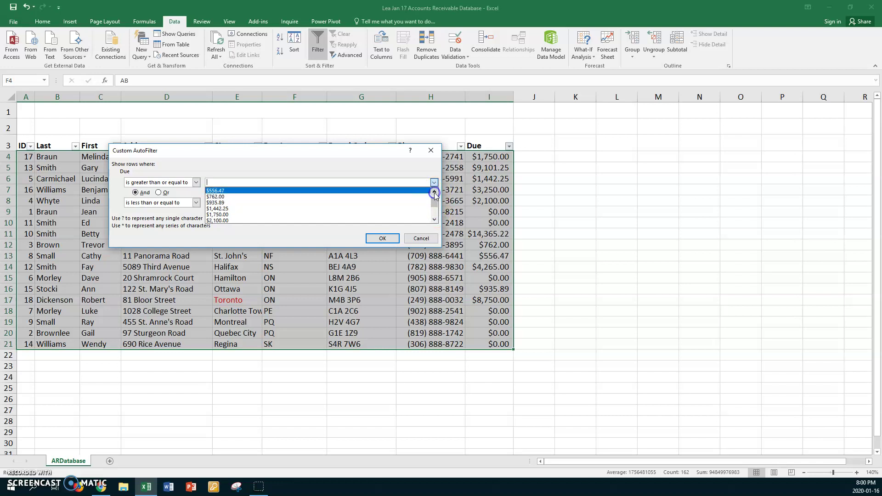
click(228, 197)
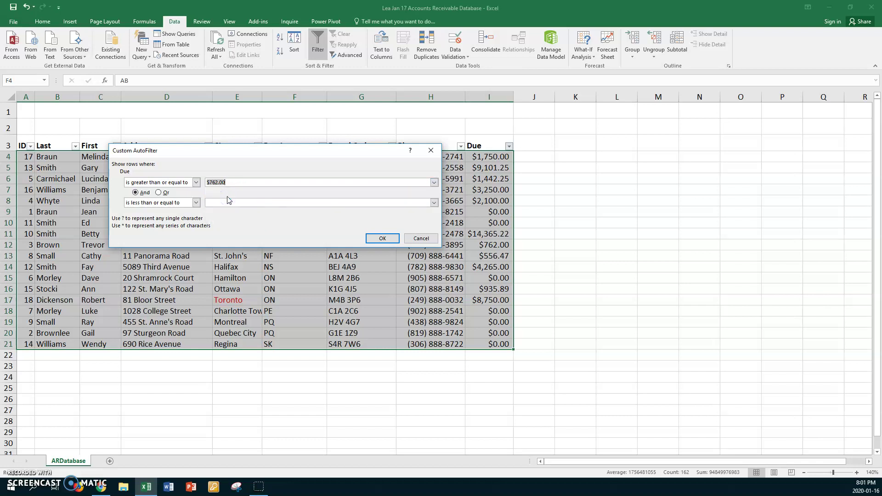
click(162, 185)
click(227, 183)
Choose $1,442.25 as the "is less than or equal to" limit and apply the Due filter.
click(435, 203)
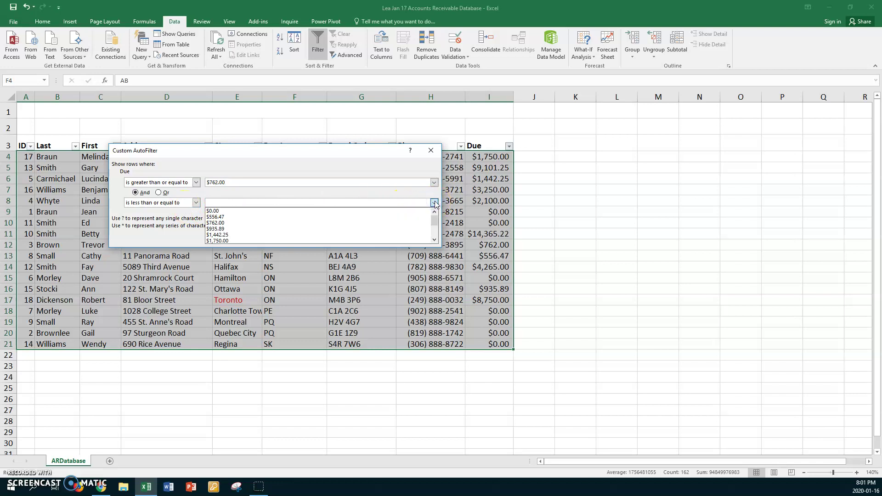
click(223, 235)
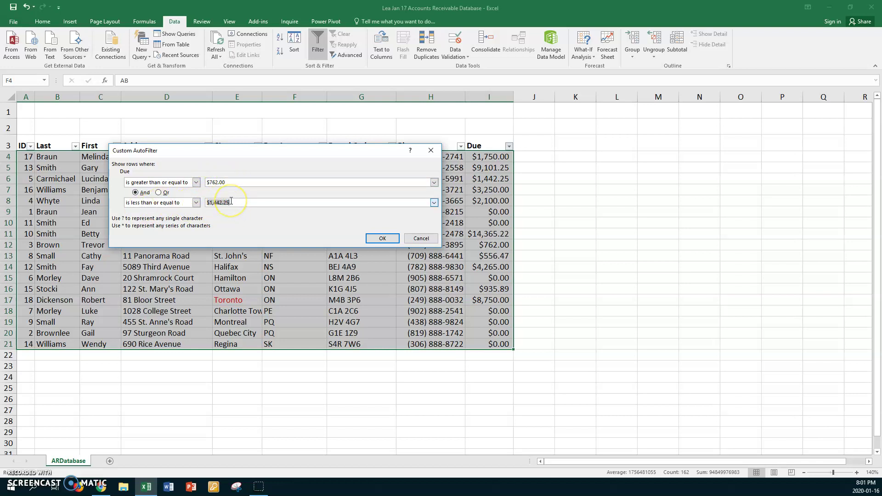
click(377, 240)
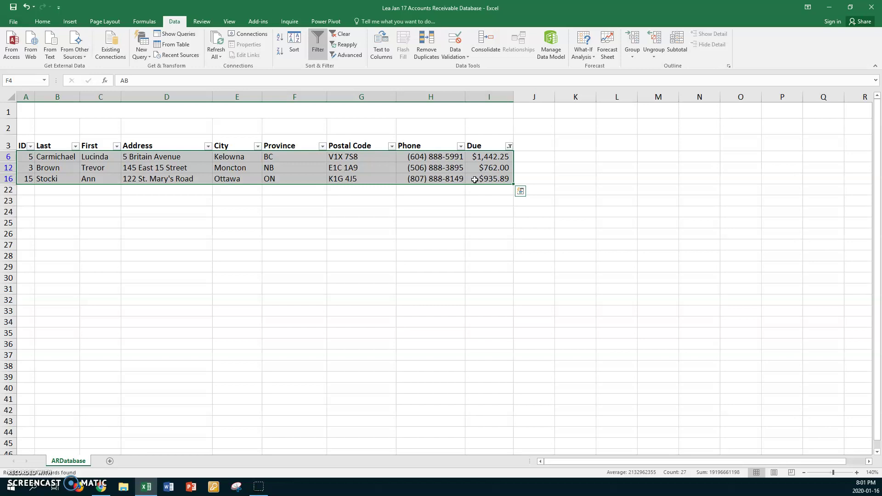
Clear the Due filter and apply a new Between number filter with custom lower and upper limits instead of listed amounts.
click(510, 147)
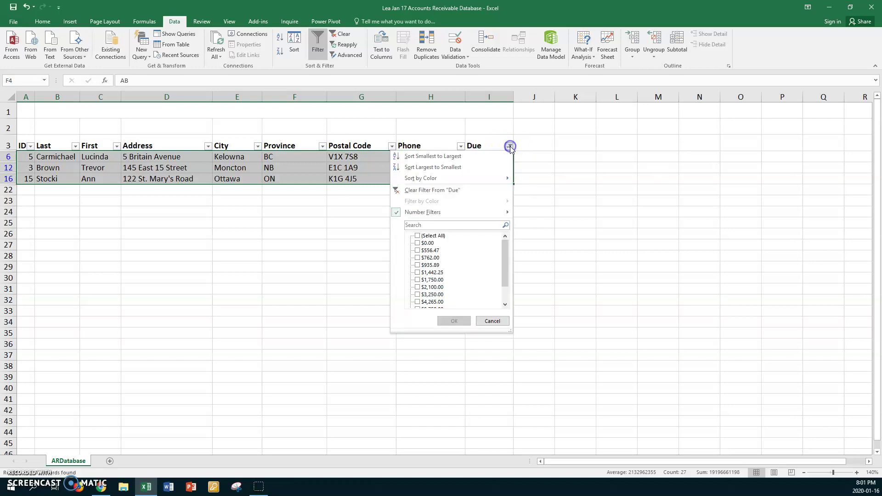
click(450, 192)
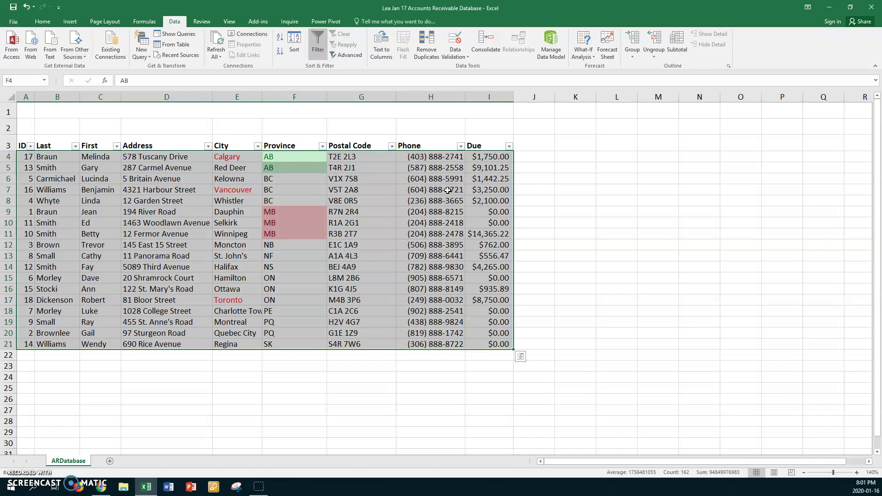
click(510, 147)
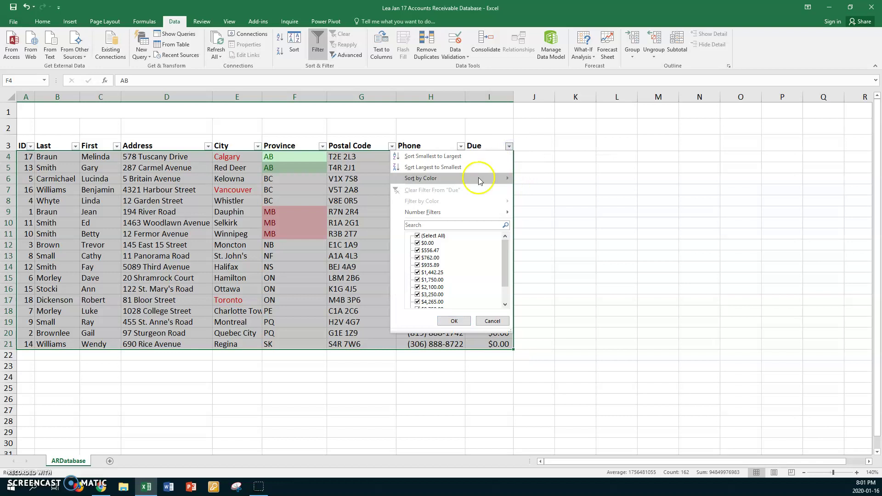
click(437, 213)
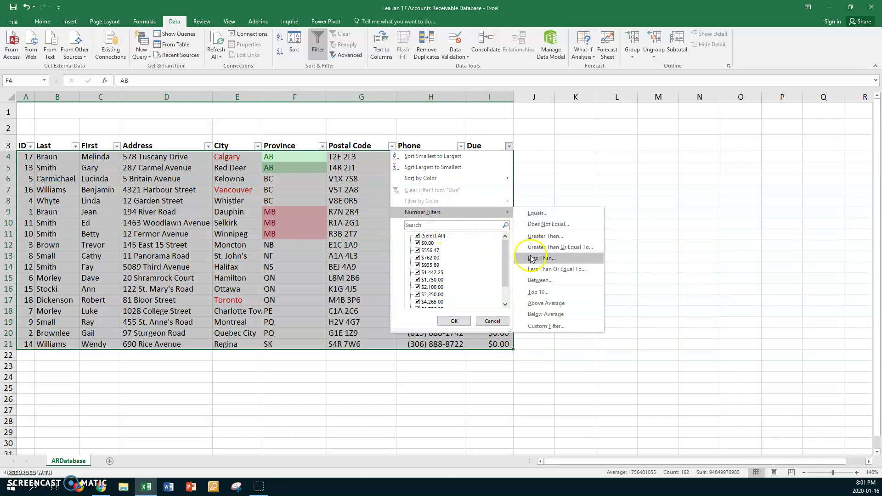
click(540, 281)
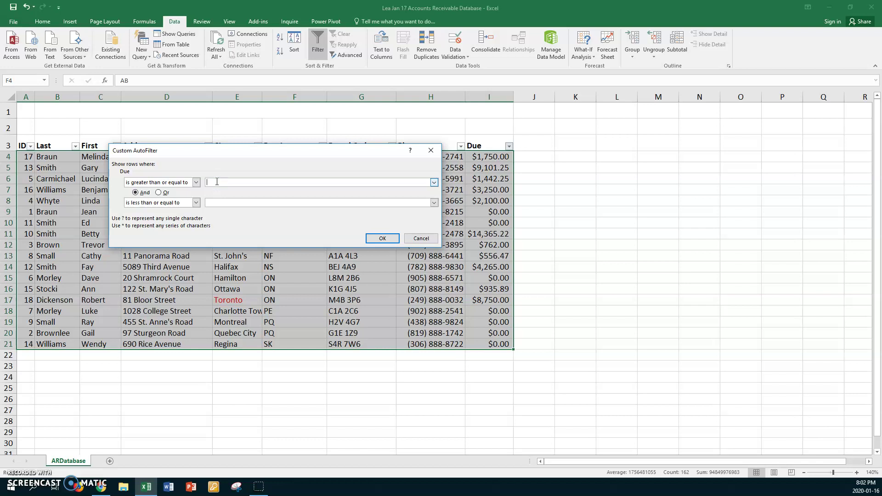
text(00)
click(221, 202)
text(15)
click(374, 240)
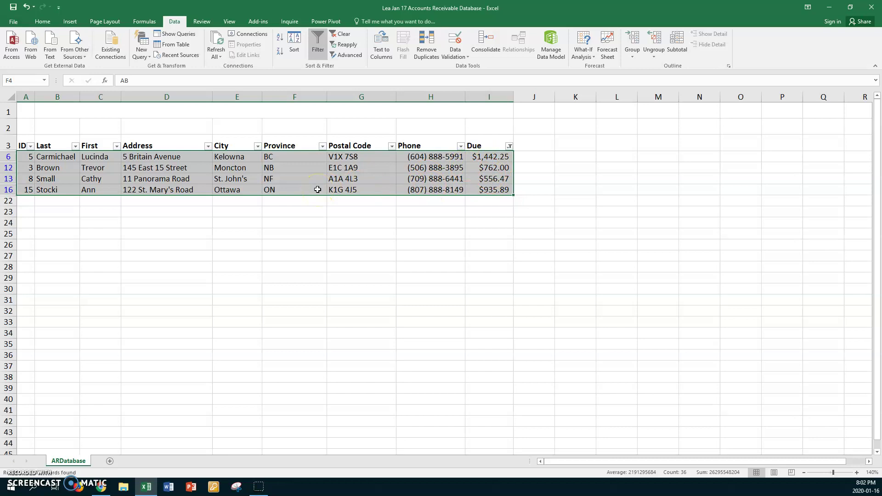
Clear the Due column's filter and start an Equals text filter on the Last column.
click(510, 147)
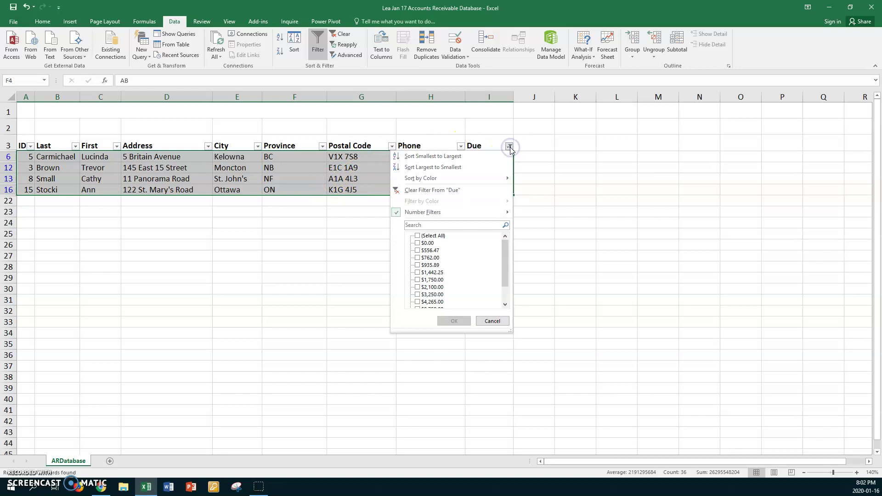
click(448, 189)
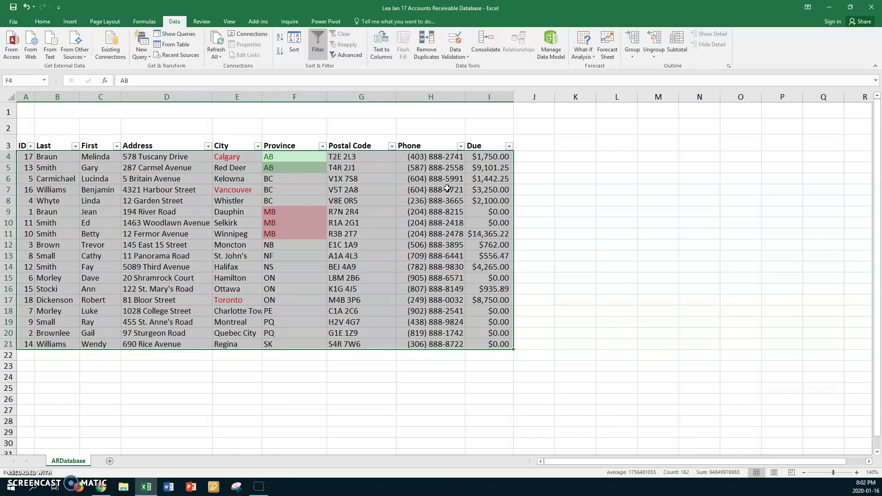
click(76, 147)
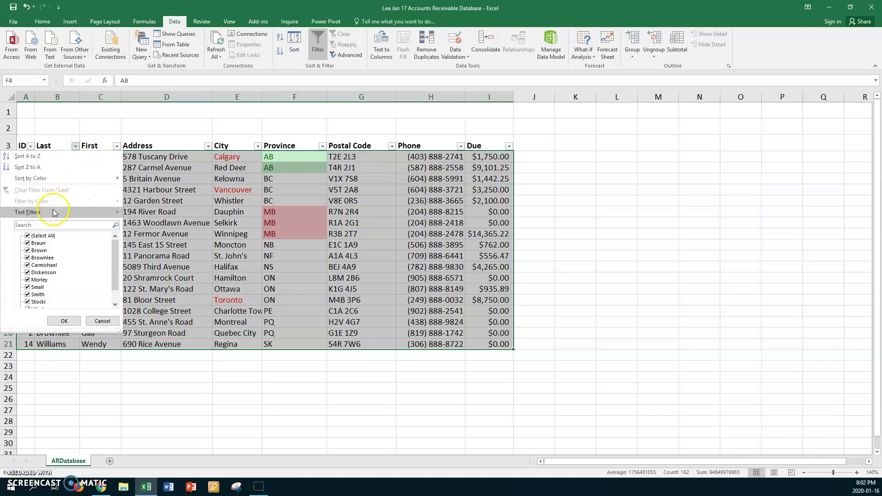
mouse_move(54, 213)
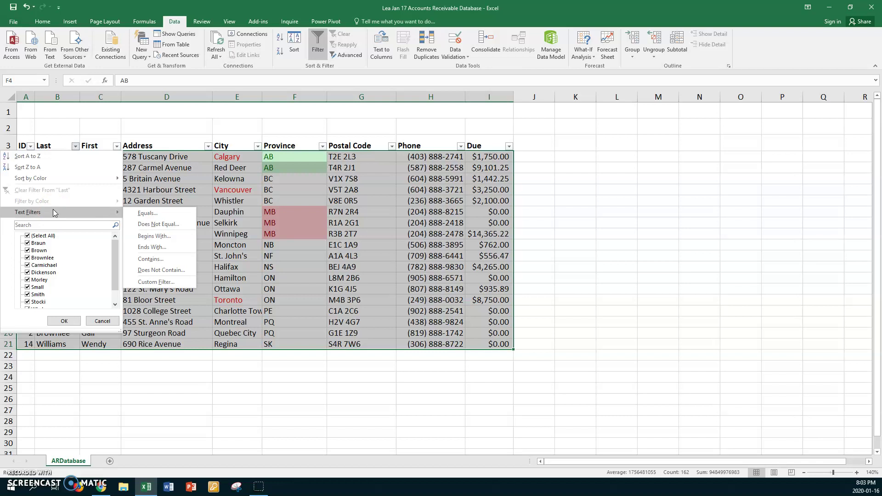
click(54, 213)
click(110, 213)
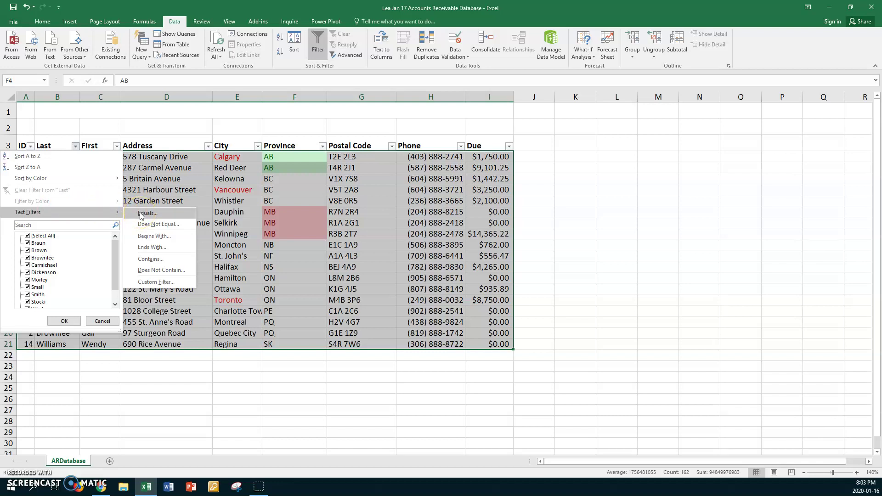
click(141, 214)
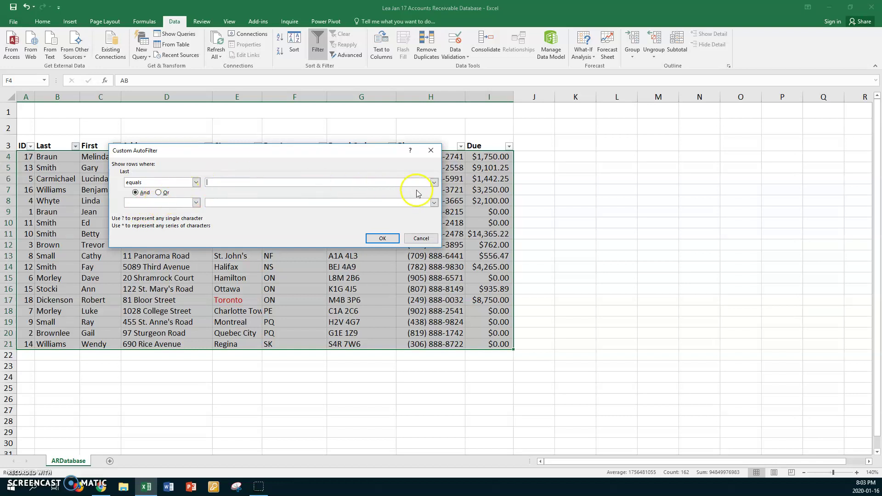
Set the first condition of the Last column's filter to equal the most frequent last name in the database.
click(434, 182)
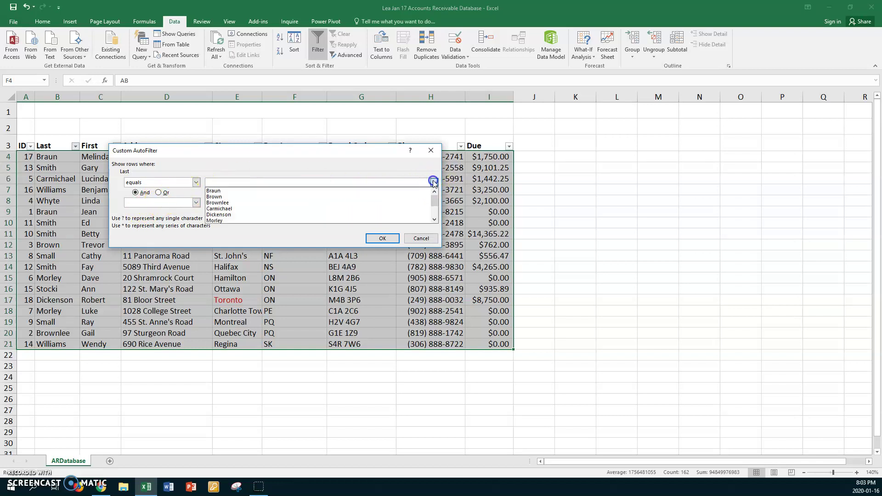
click(434, 221)
click(435, 221)
click(434, 221)
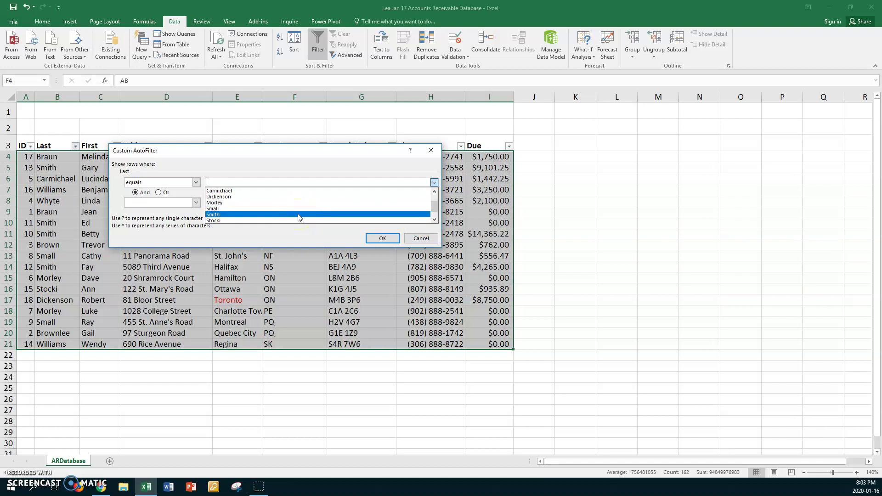
click(226, 215)
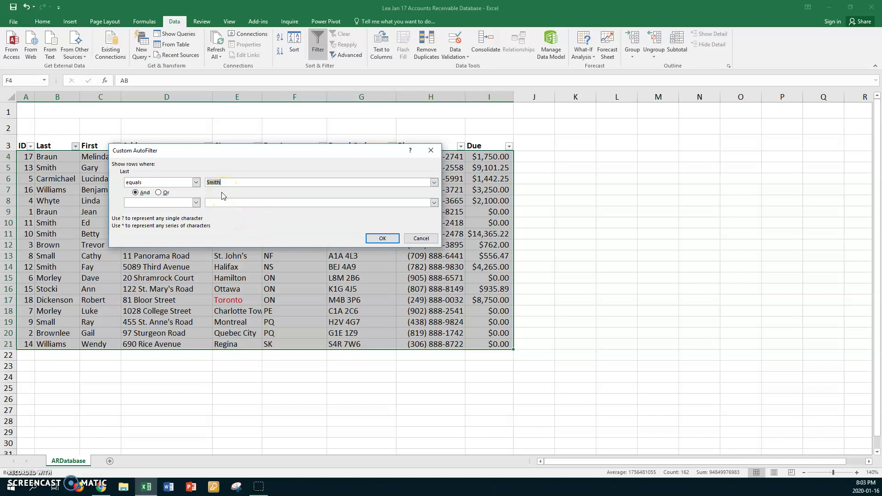
Add an Or condition to the Last column's filter that equals the last name listed directly before the first one.
click(159, 192)
click(197, 202)
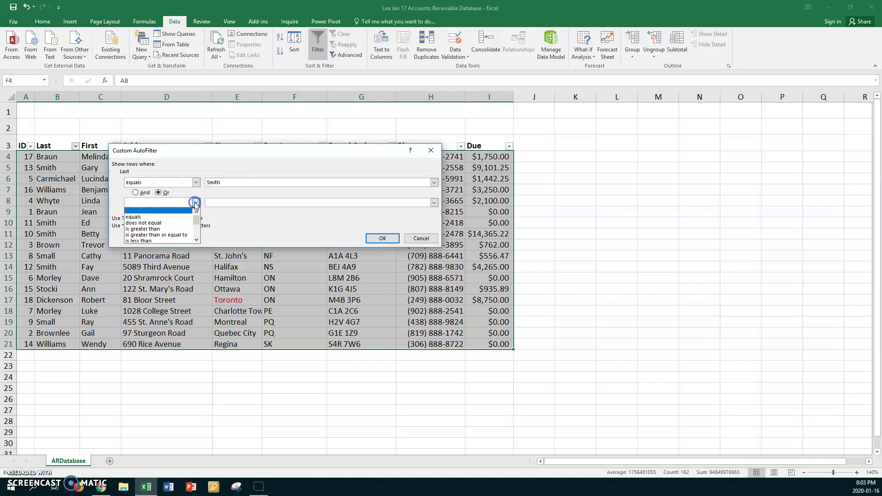
click(140, 217)
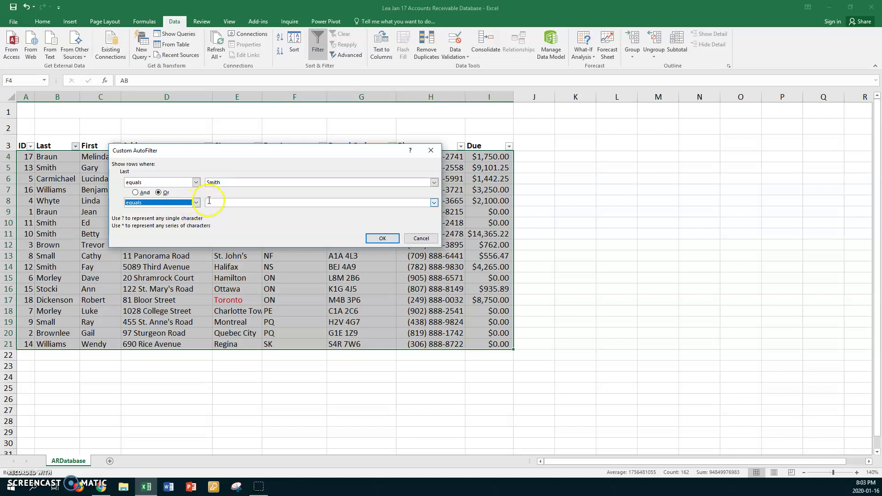
click(209, 202)
click(434, 202)
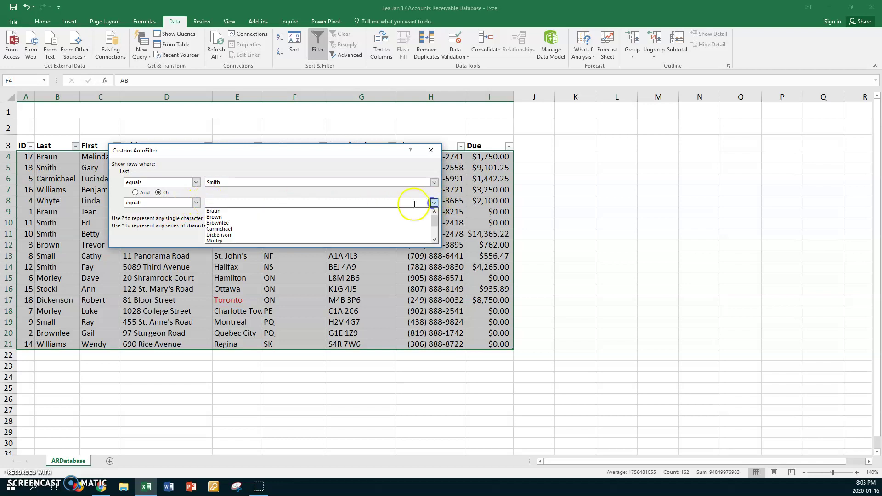
scroll(275, 223, down, 2)
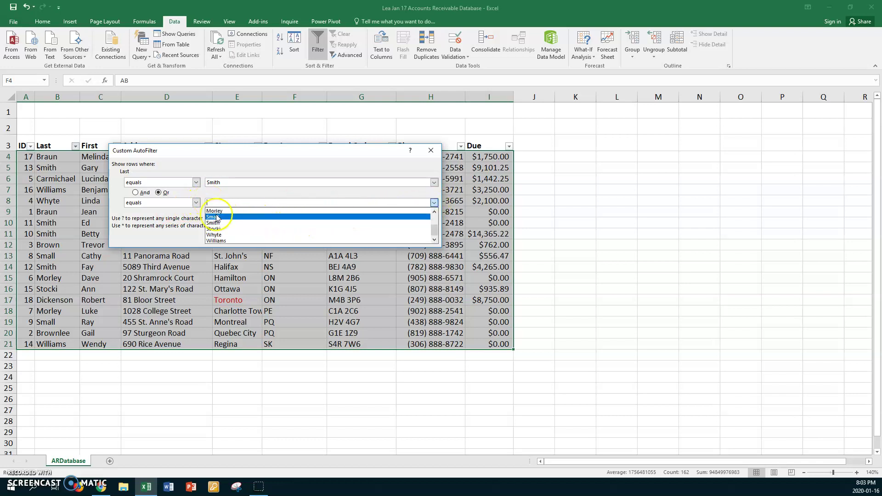
click(214, 217)
Apply the two-name filter to the Last column and clear it again to restore all records.
click(372, 239)
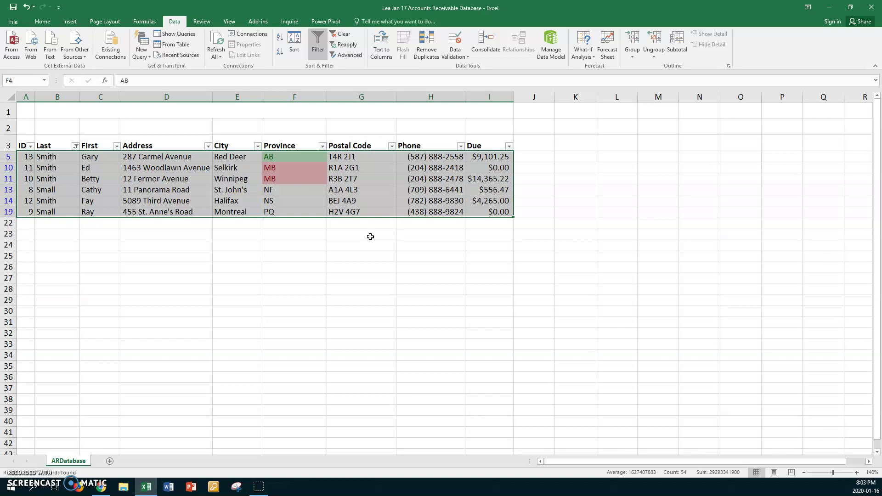
click(76, 146)
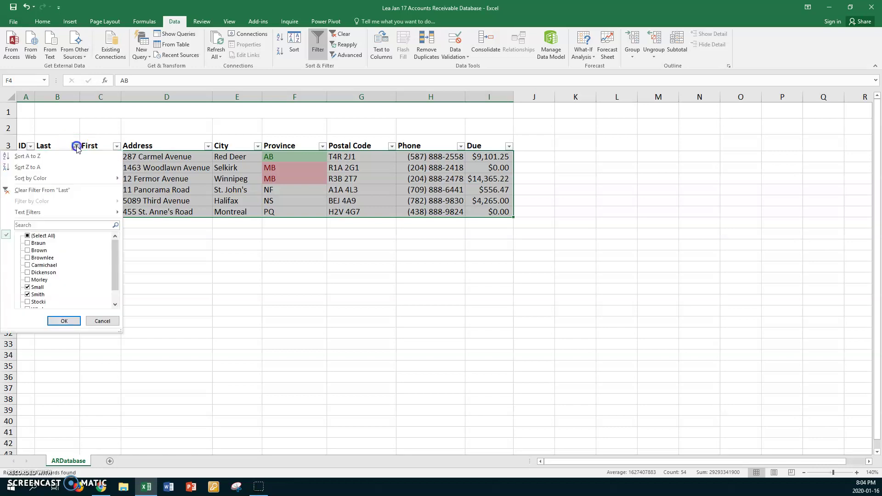
click(50, 190)
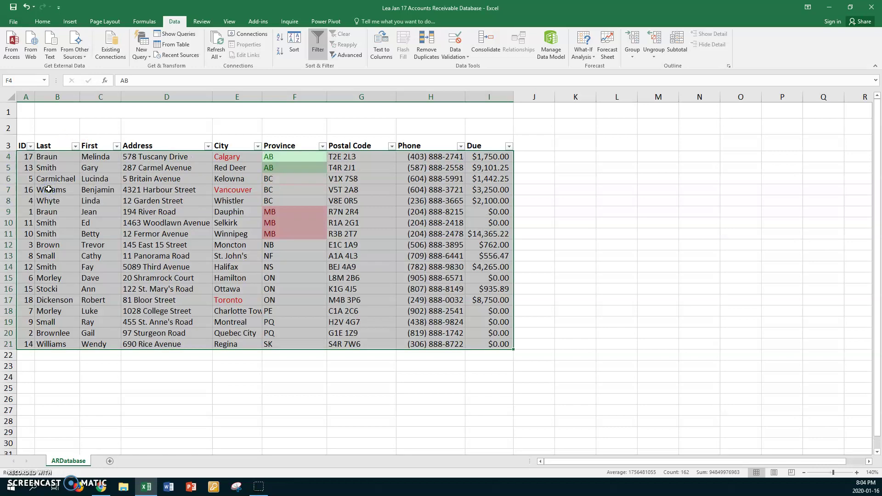